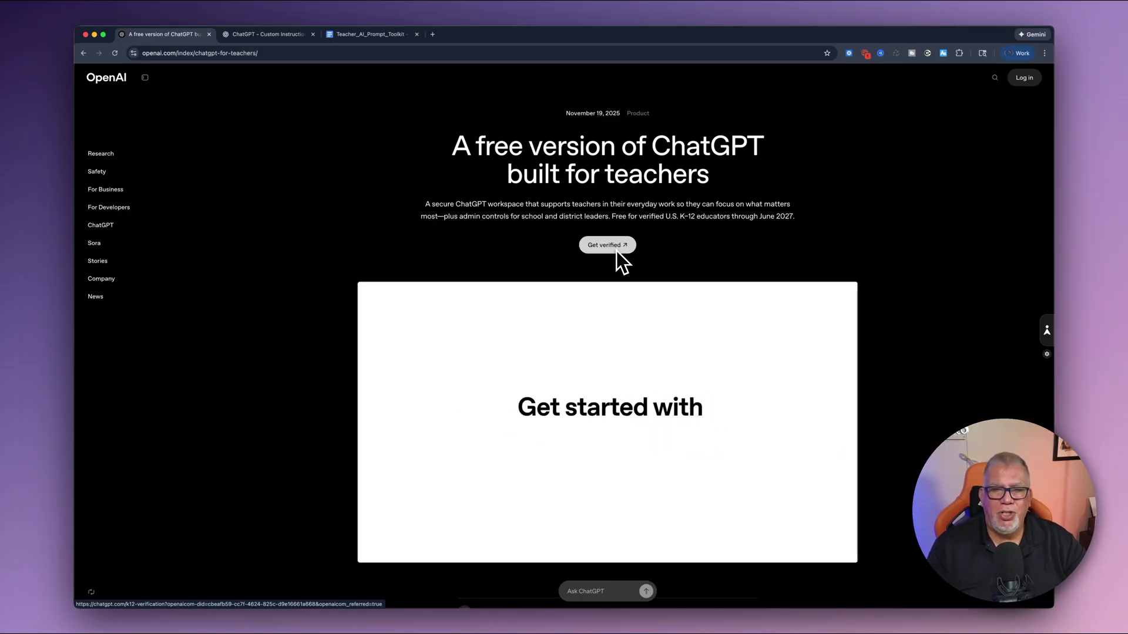
Switch to the ChatGPT for Teachers tab and confirm it runs GPT-5.1.
left_click(249, 39)
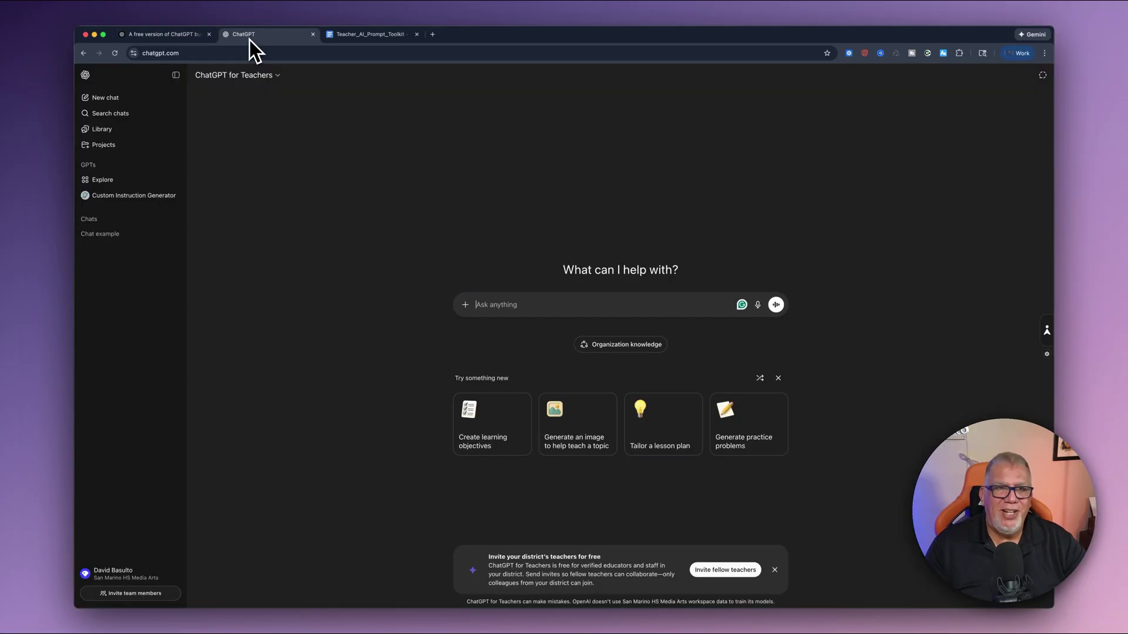
left_click(278, 78)
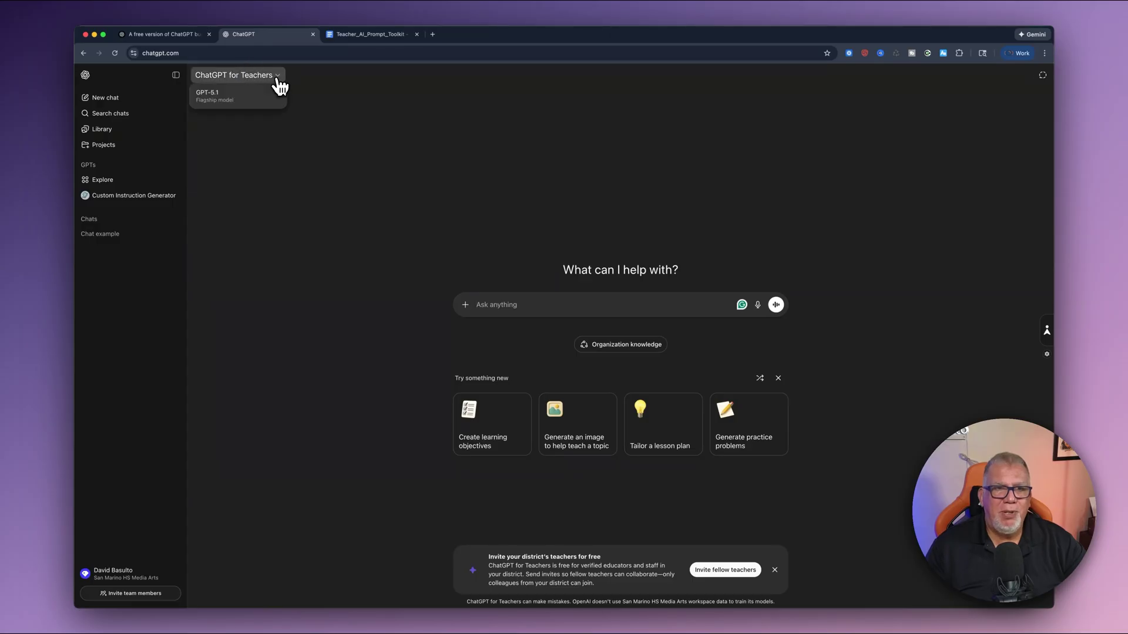
left_click(229, 105)
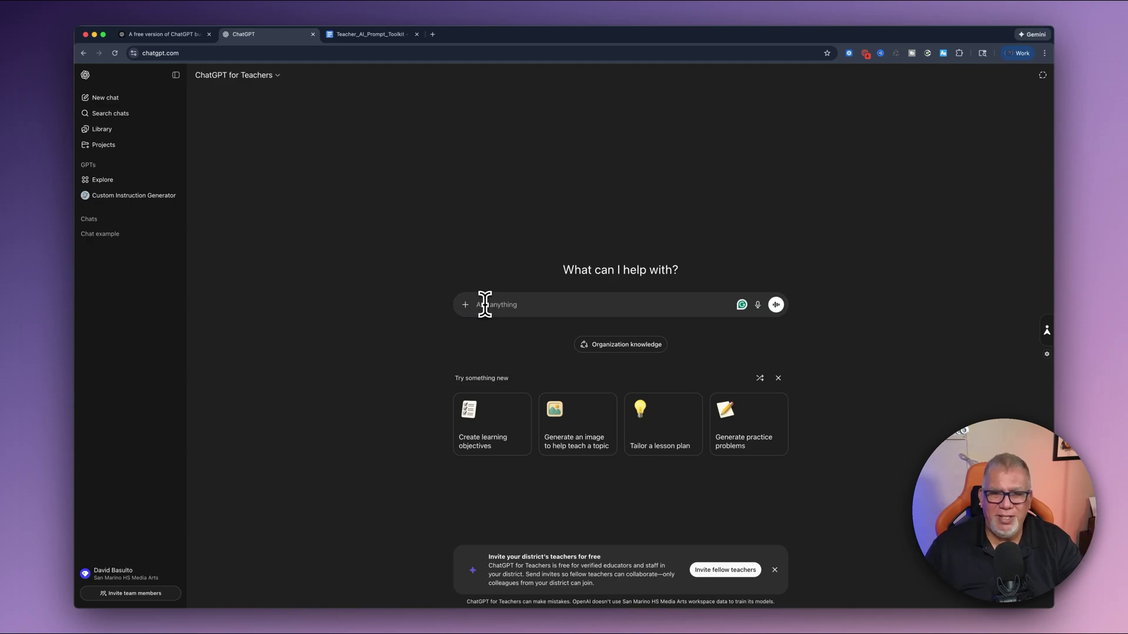
left_click(599, 351)
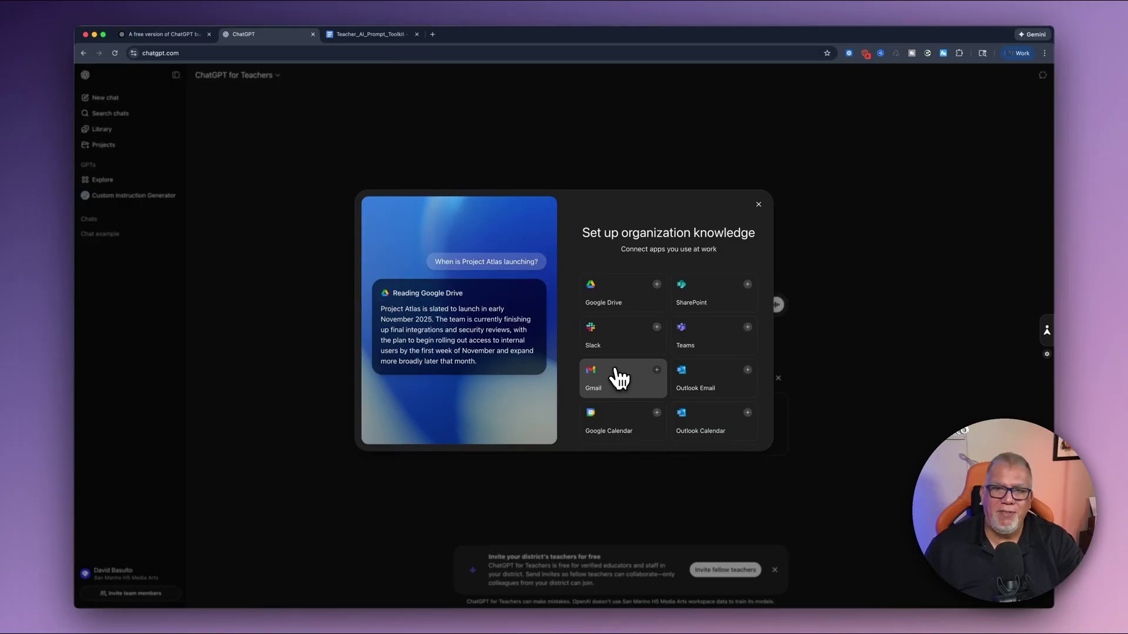
Browse the connector tiles, including Google Drive, Gmail and Slack, then close the organization knowledge dialog.
scroll(620, 381, "down", 1)
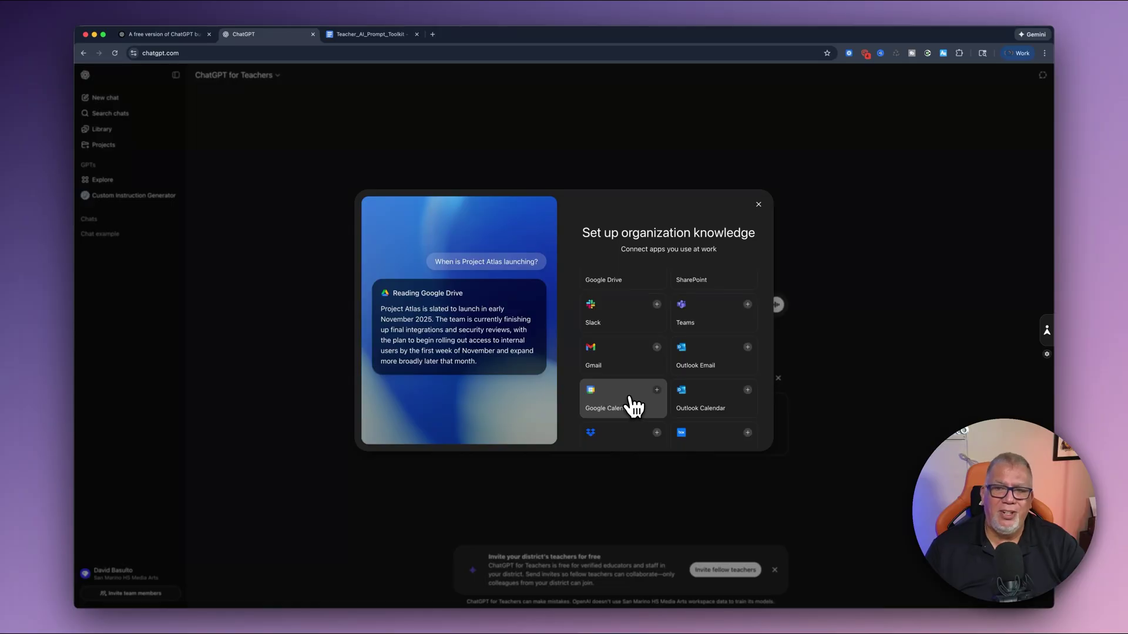
scroll(631, 404, "up", 1)
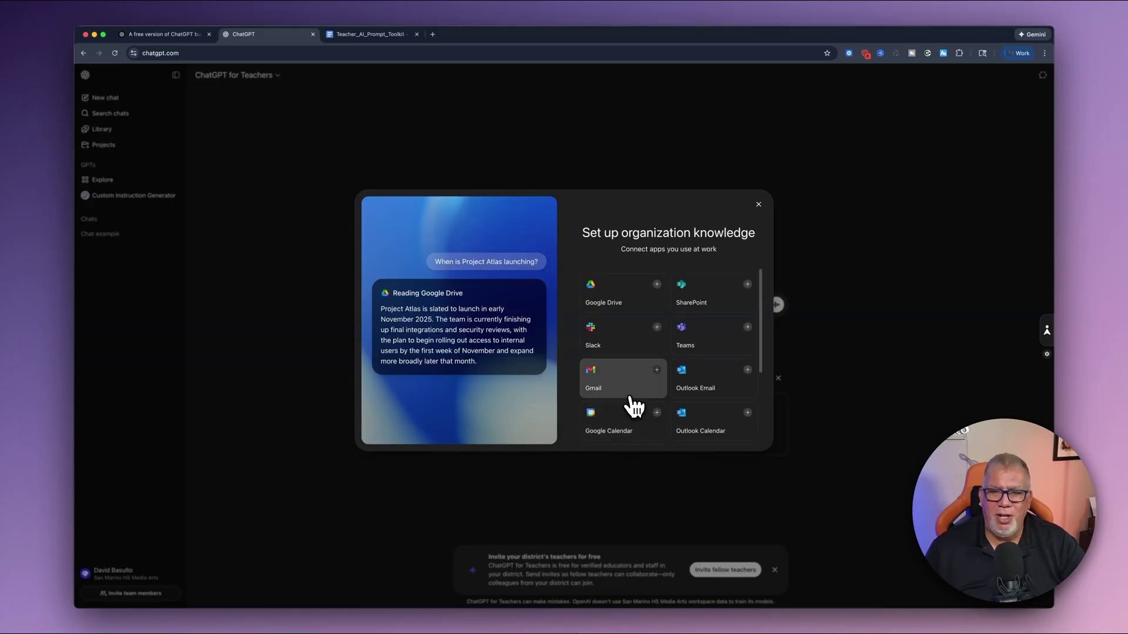
scroll(679, 364, "down", 4)
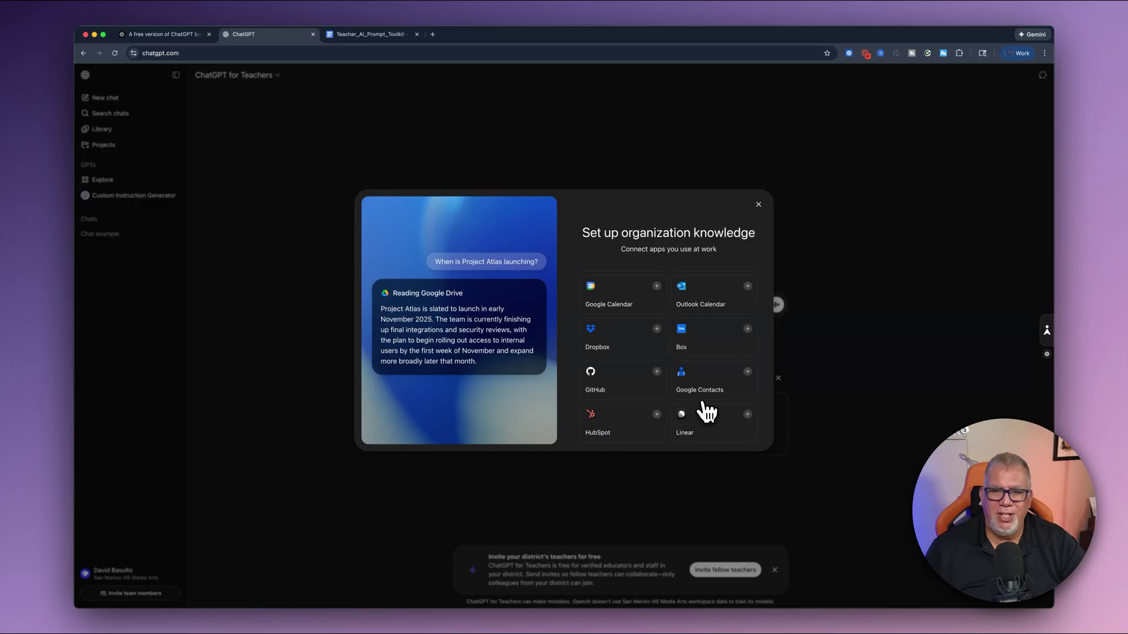
scroll(705, 408, "up", 4)
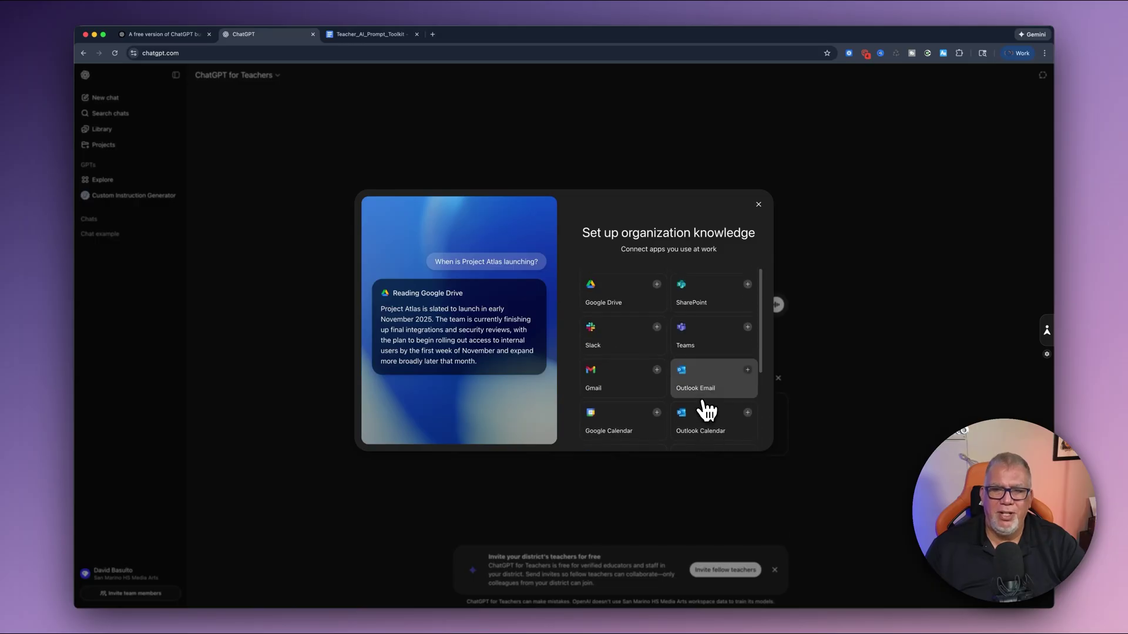
left_click(758, 205)
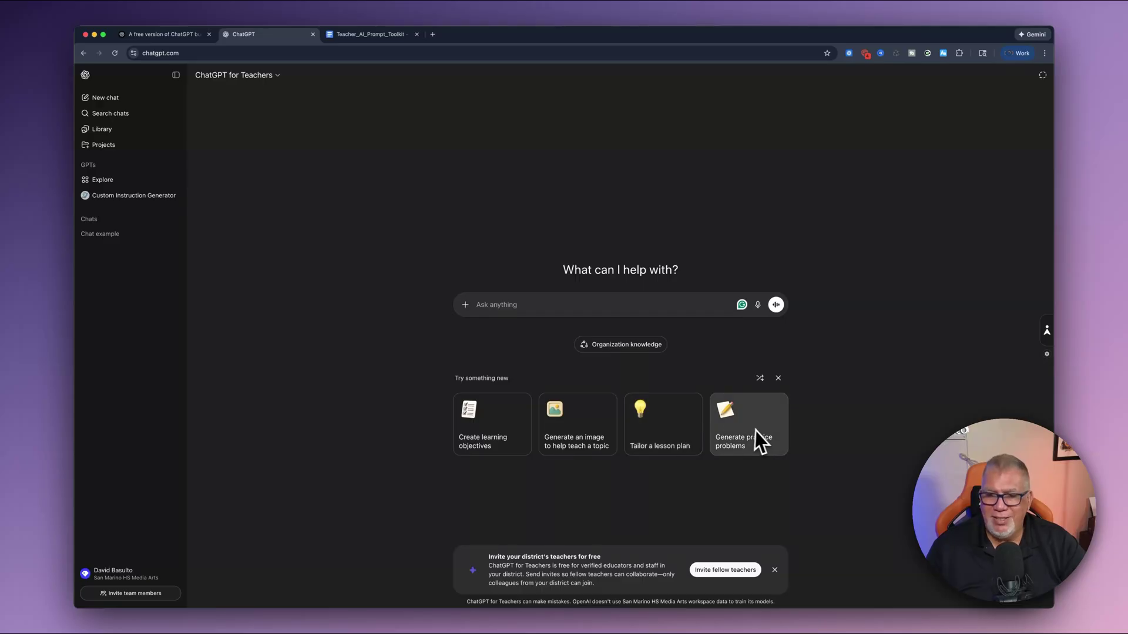
Shuffle the suggested teaching prompts beside Try something new.
left_click(760, 379)
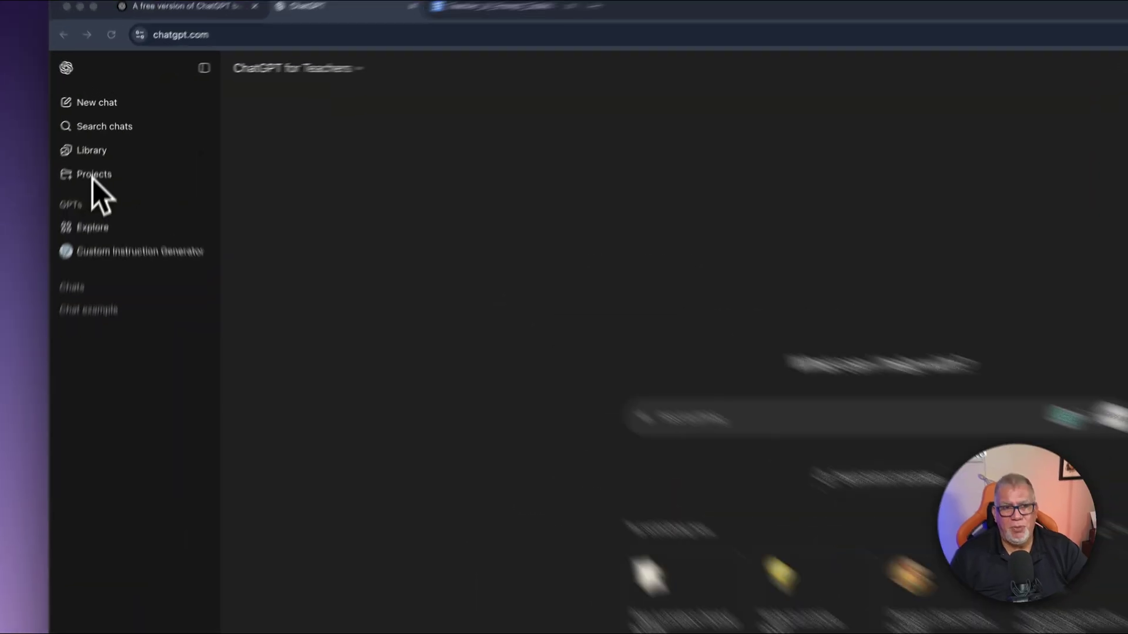
left_click(98, 147)
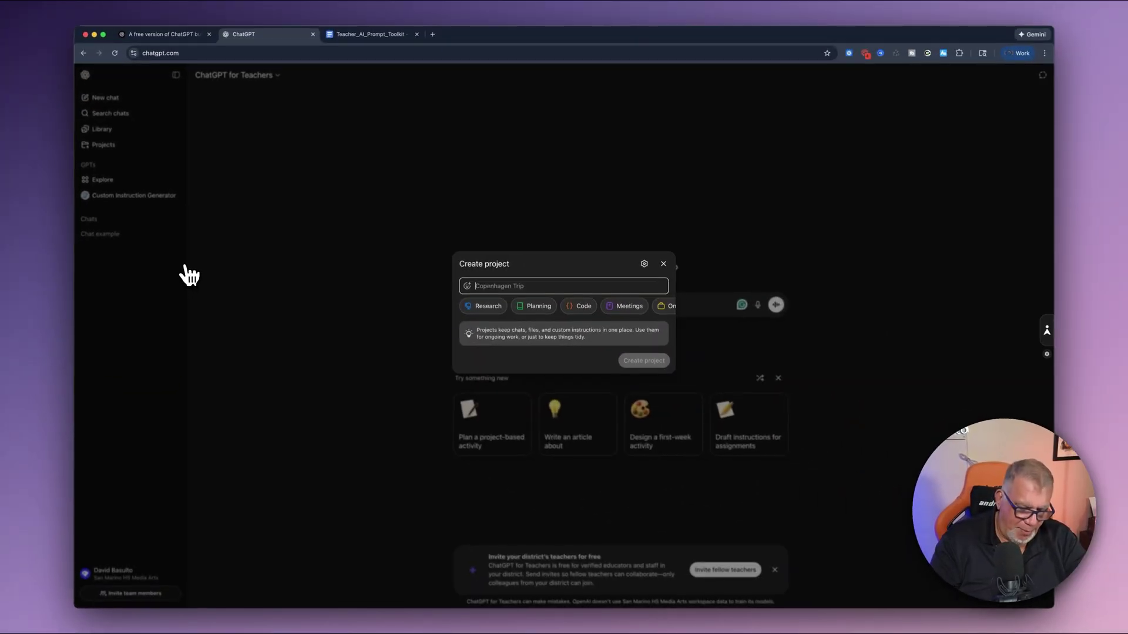
Create a new project named 'Intro to Media Arts'.
type("I")
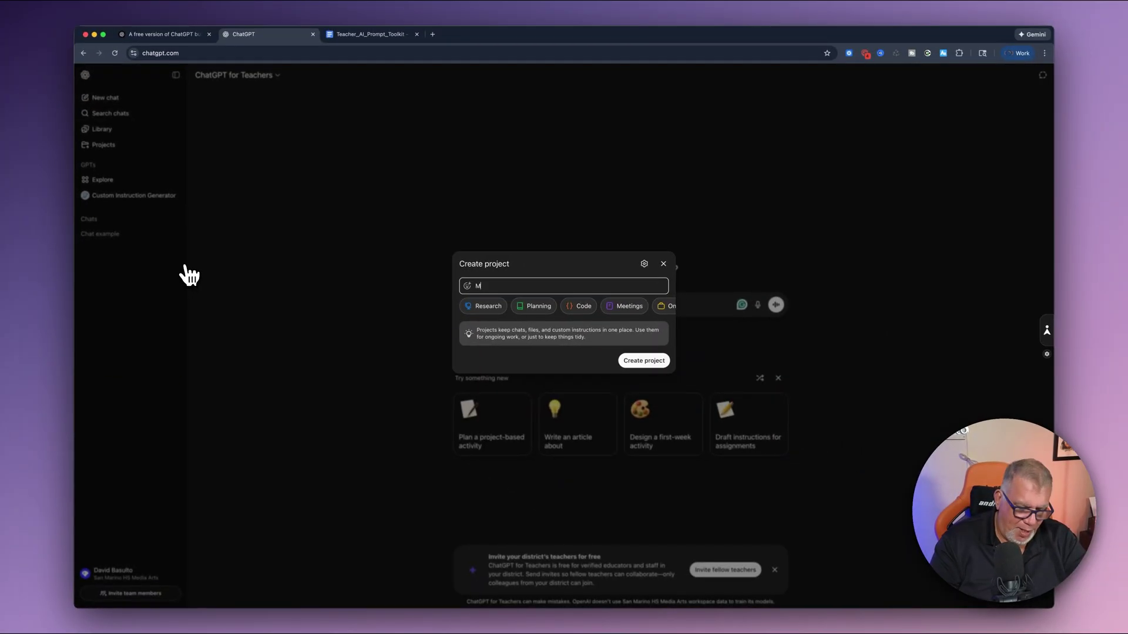
key("BackSpace")
type("Intro to")
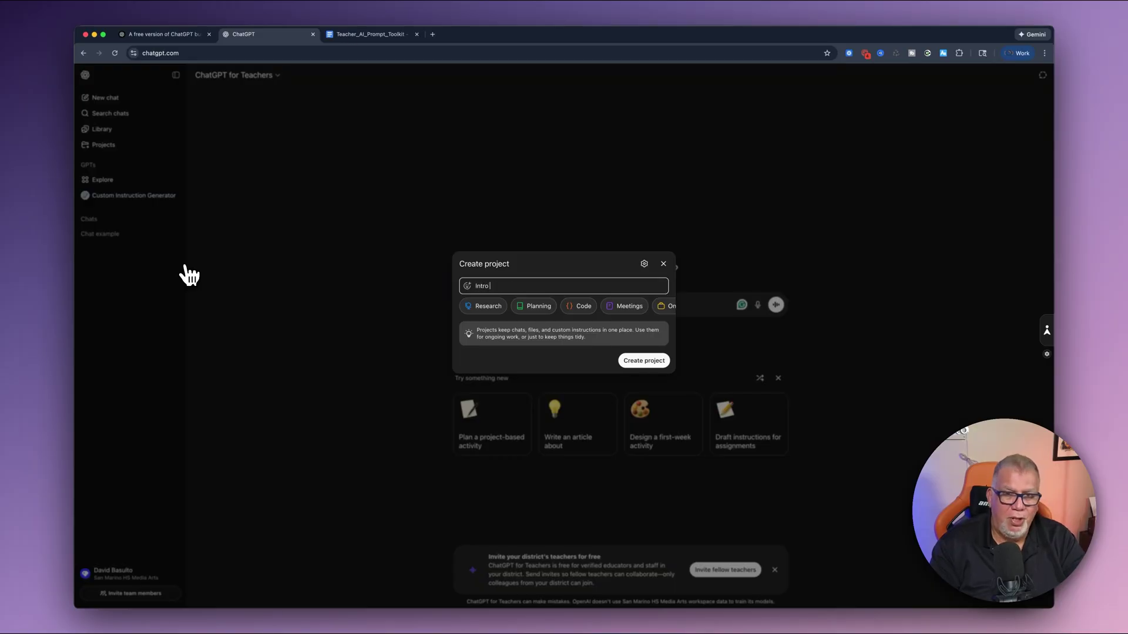
type(" Media Arts")
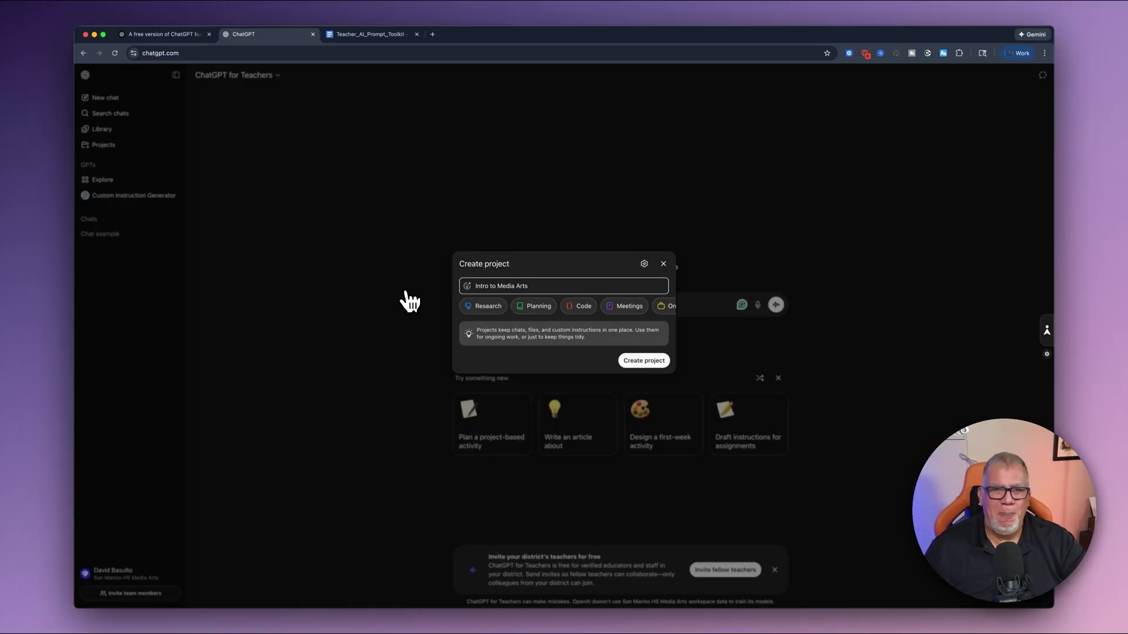
left_click(631, 361)
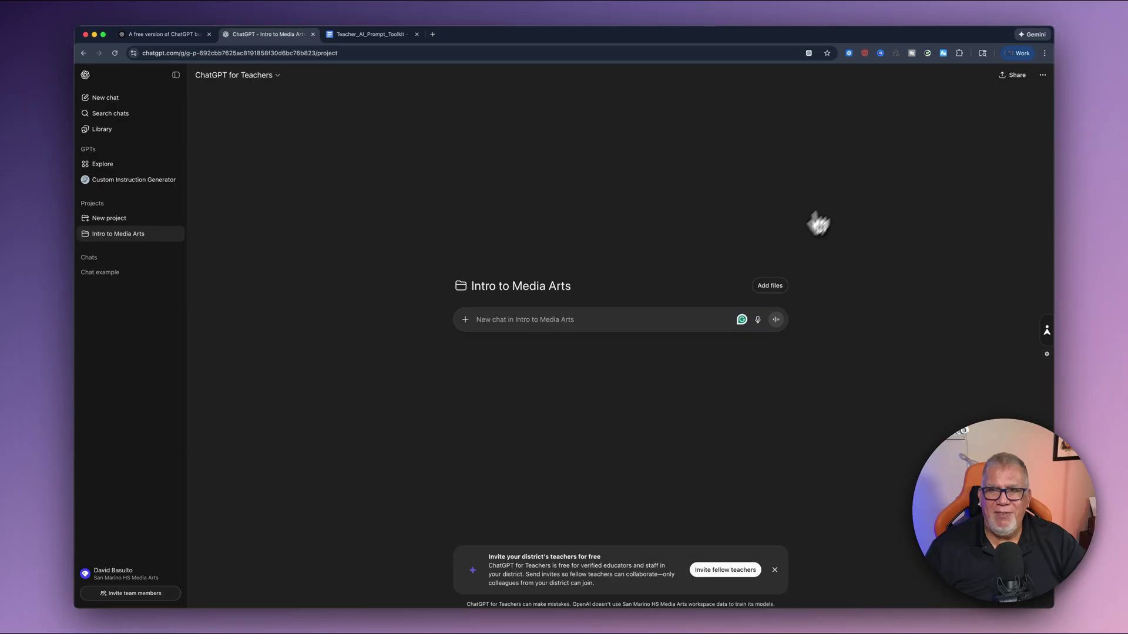
left_click(1043, 75)
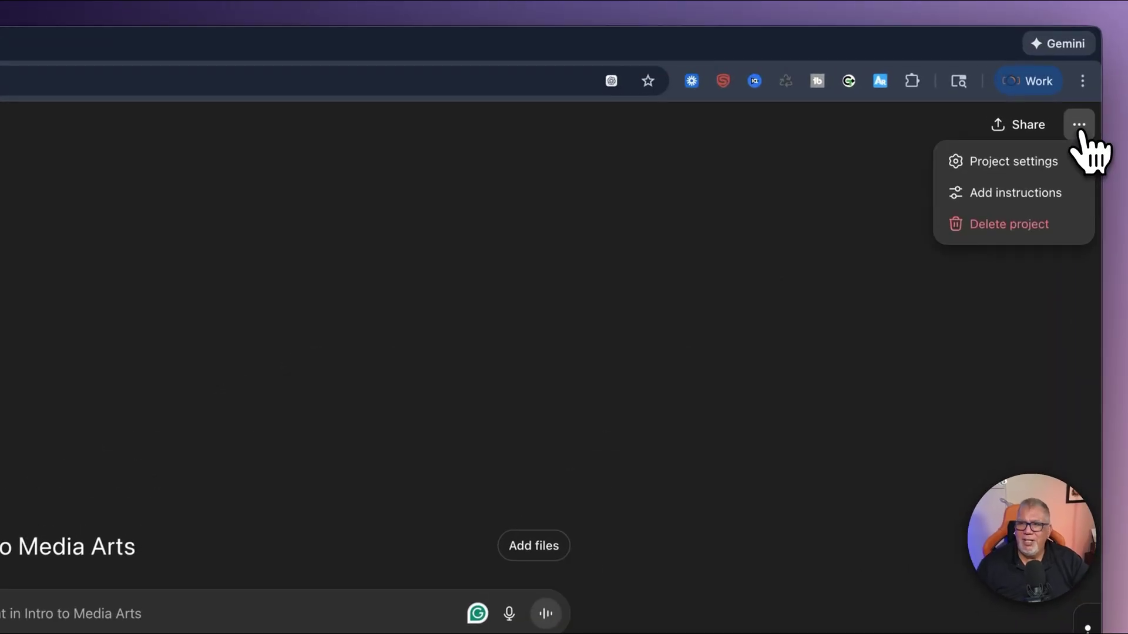
Save project instructions describing the media arts course and how many classes meet per week.
left_click(1037, 193)
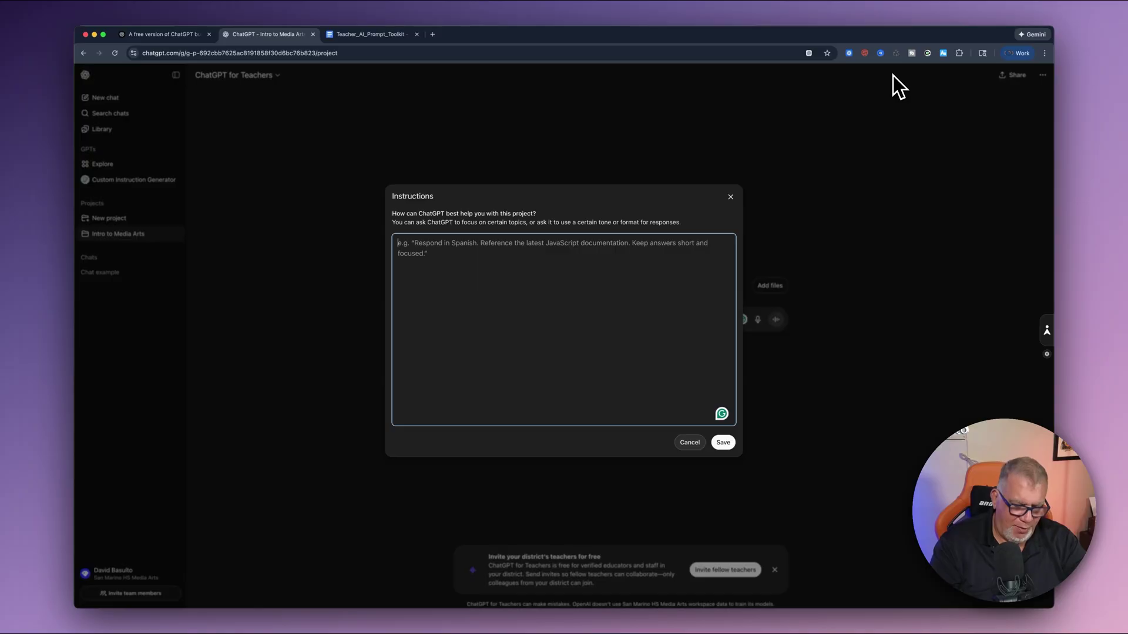
type("This is for")
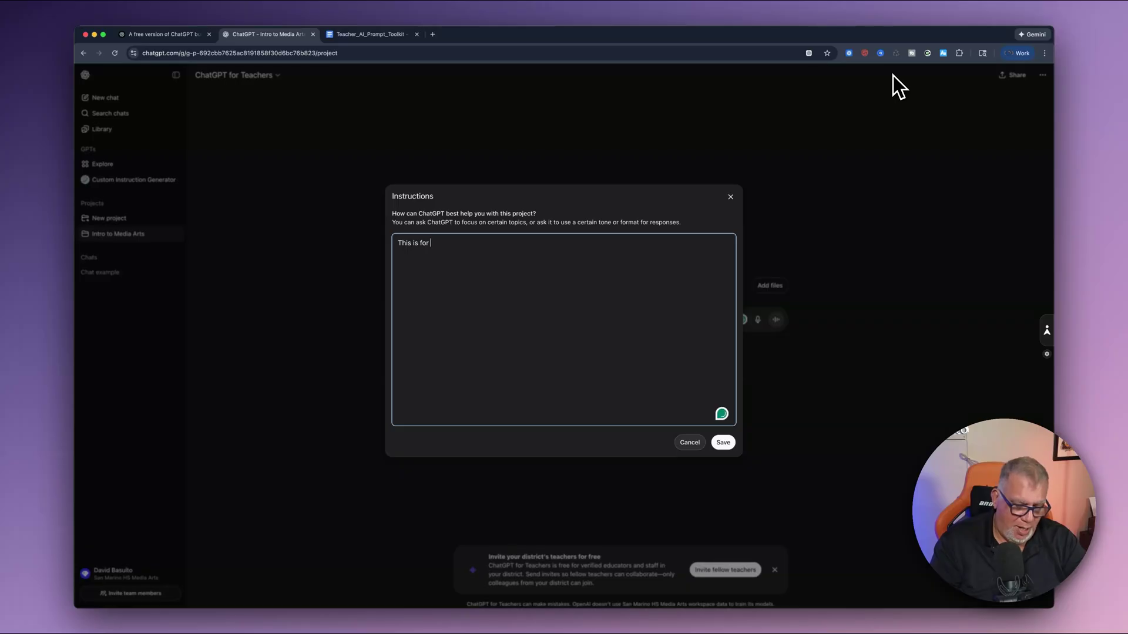
type("a high school intro to medi")
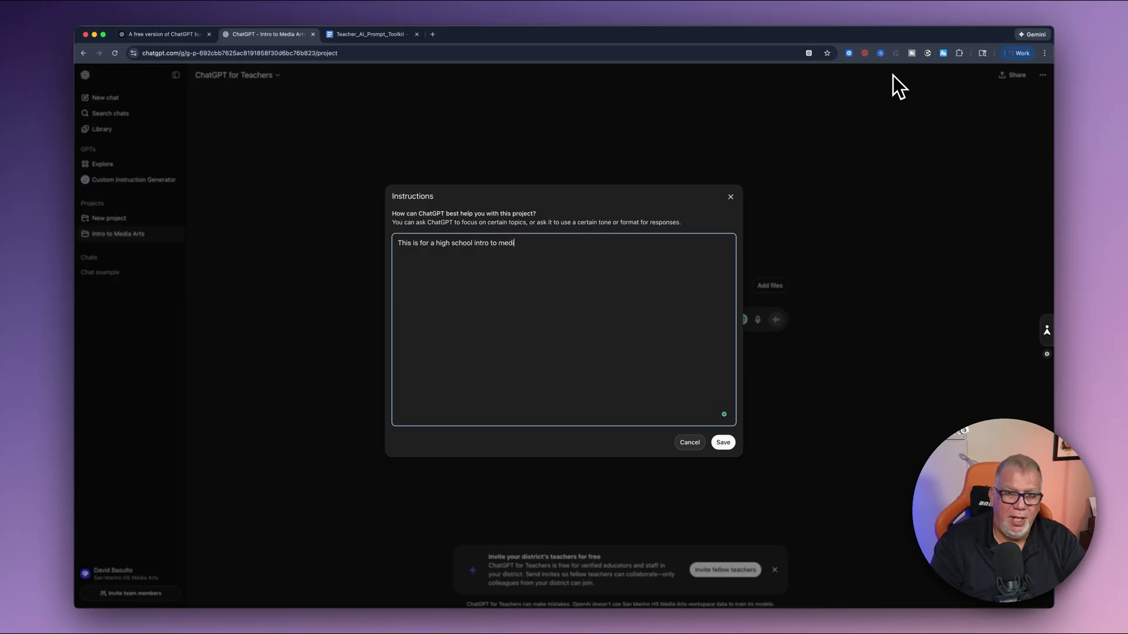
type("course. we use ipads and iphones for creating content.")
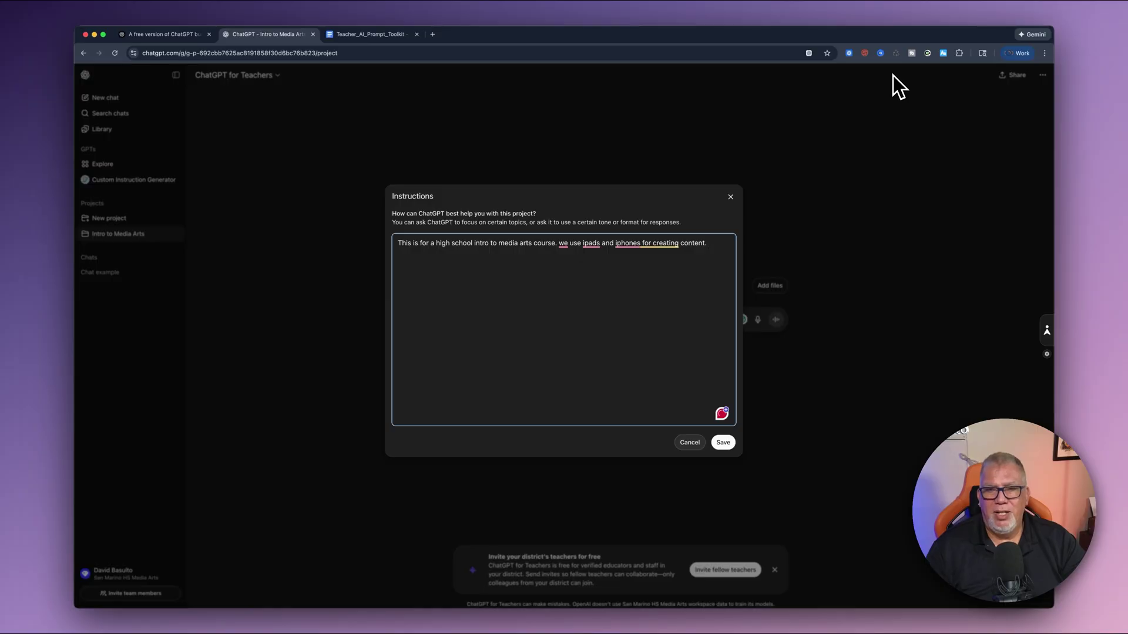
type("e meet for 2x 2 hour classes and 1 50 min c")
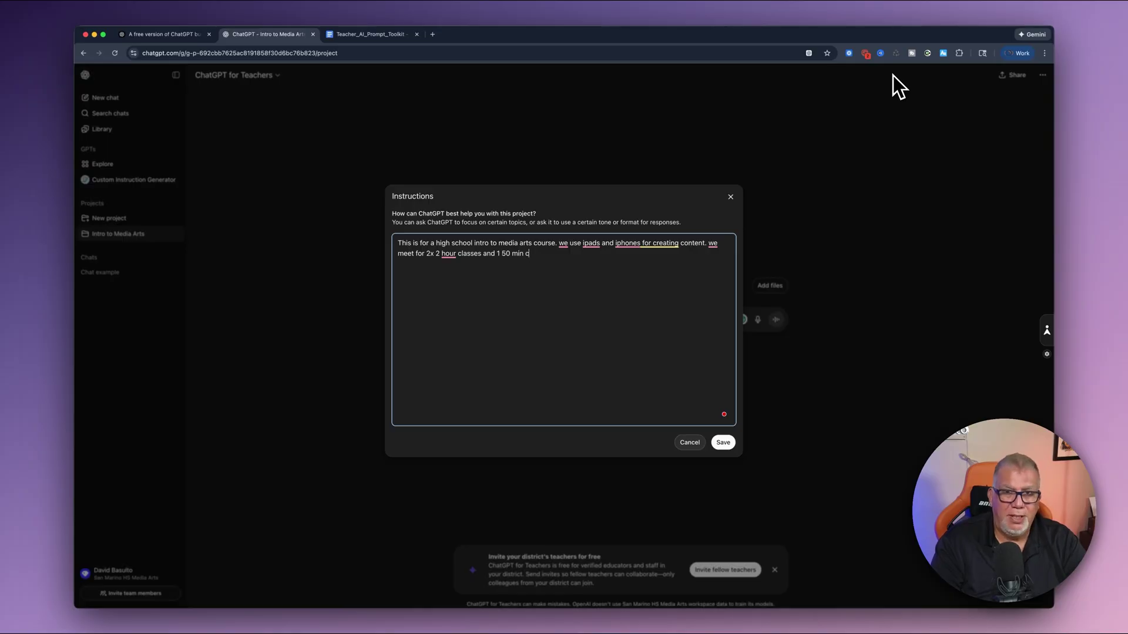
type("ss per week.")
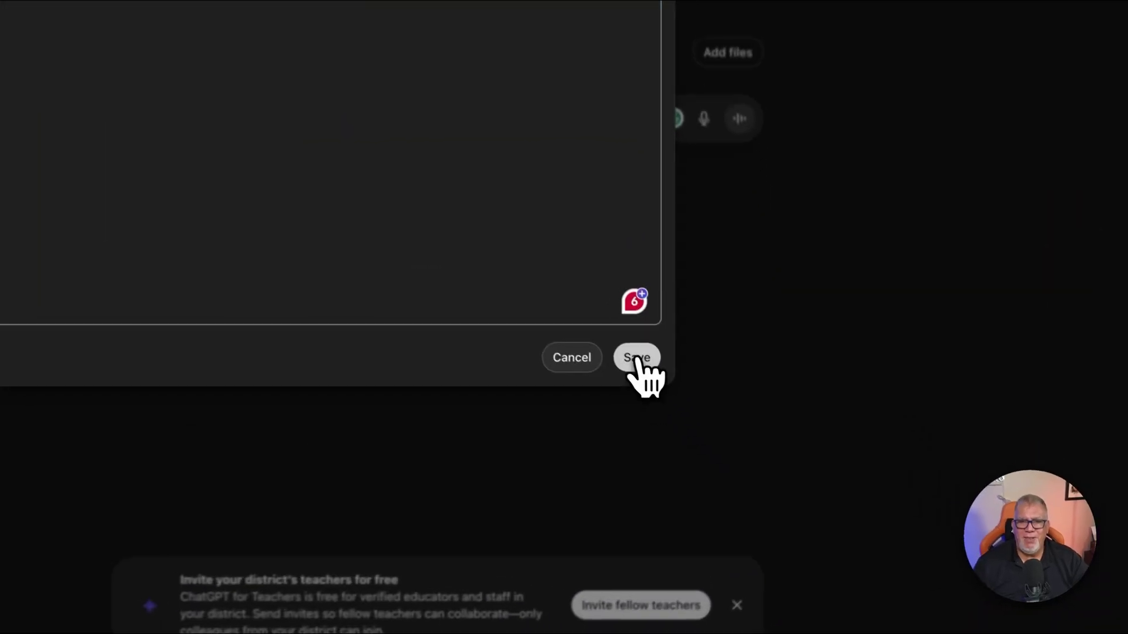
left_click(723, 442)
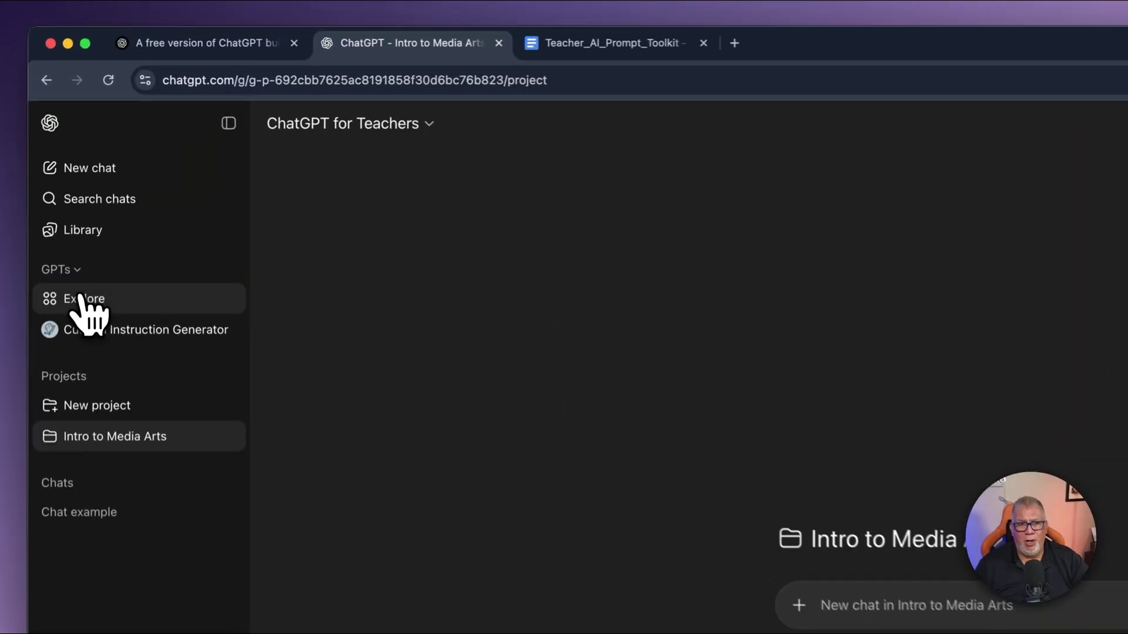
Find the Custom Instruction Generator among recent GPTs and start a chat with it.
left_click(101, 164)
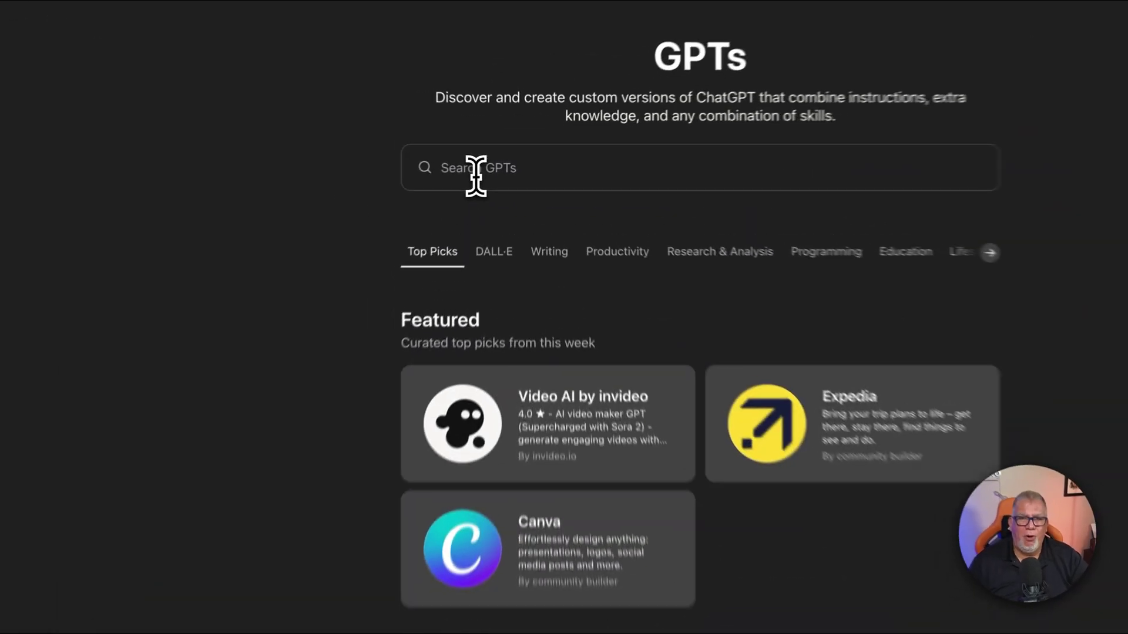
left_click(500, 167)
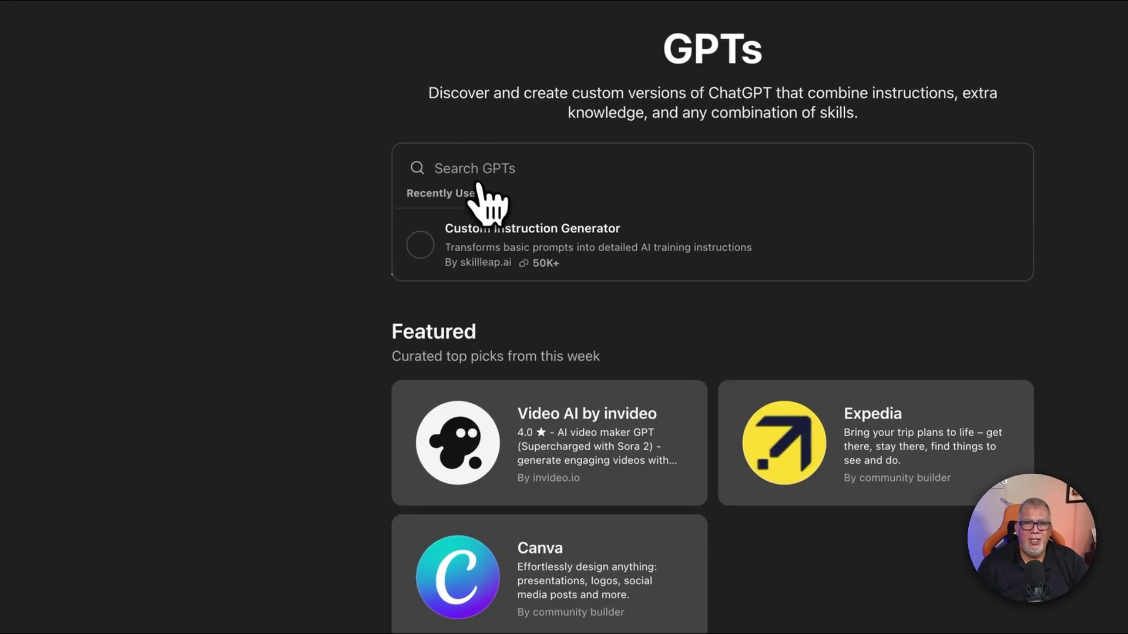
left_click(517, 238)
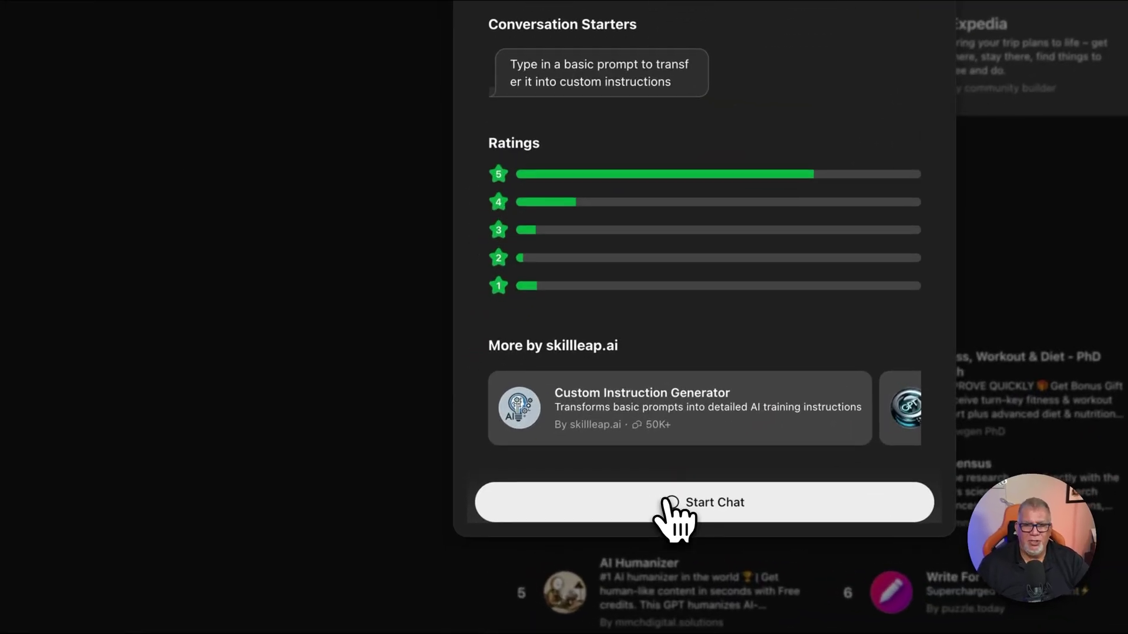
left_click(567, 526)
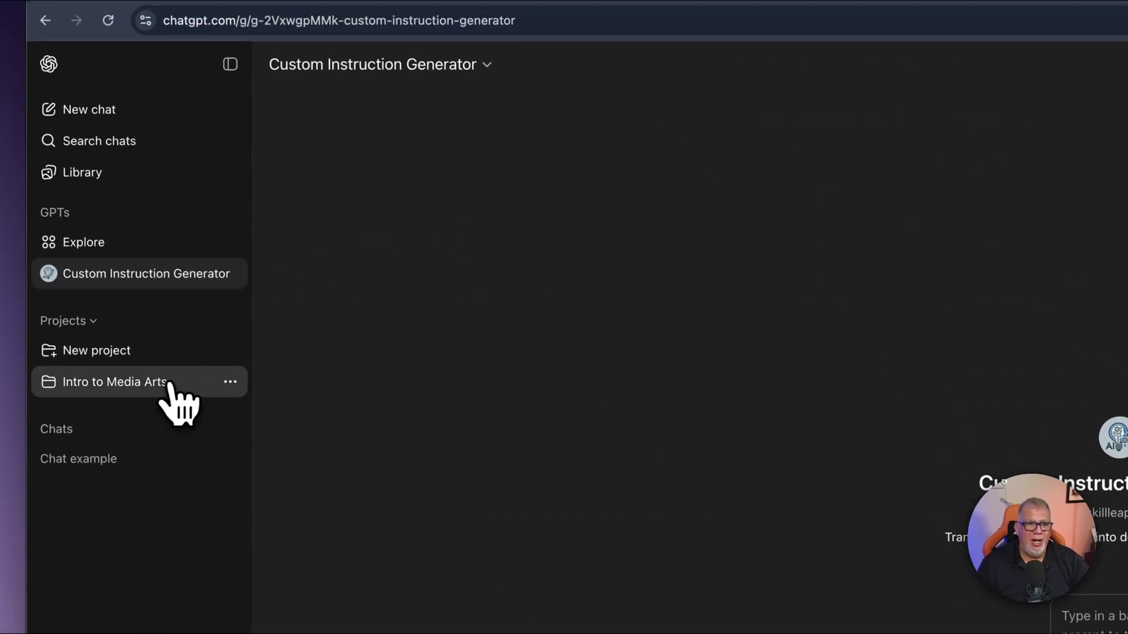
Copy the course description from the Intro to Media Arts project instructions.
left_click(148, 386)
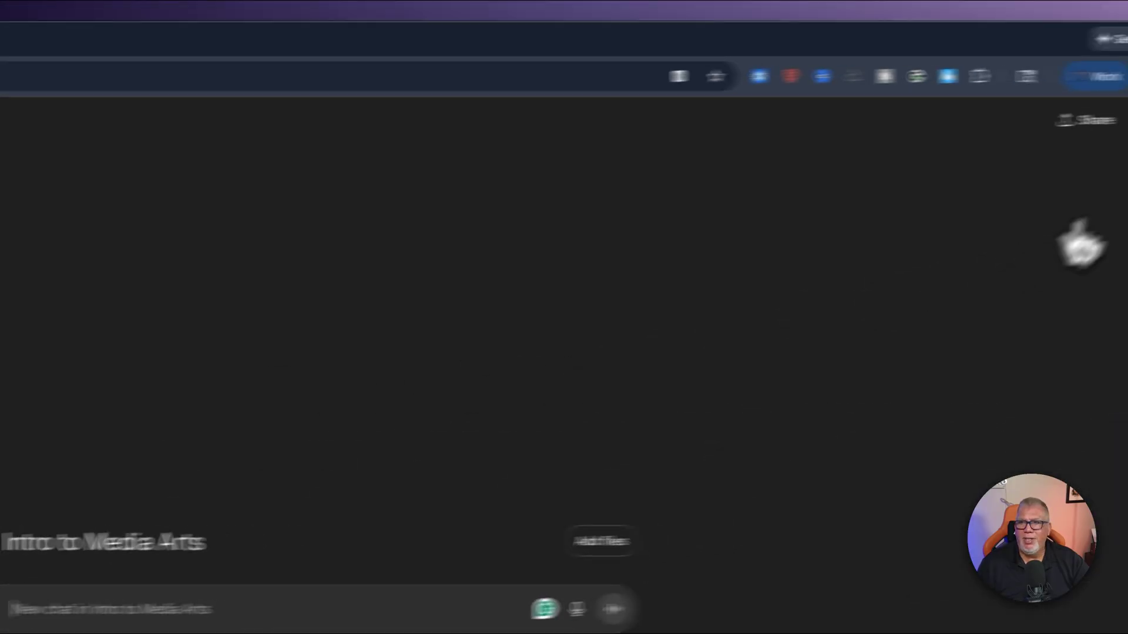
left_click(1079, 124)
left_click(1037, 192)
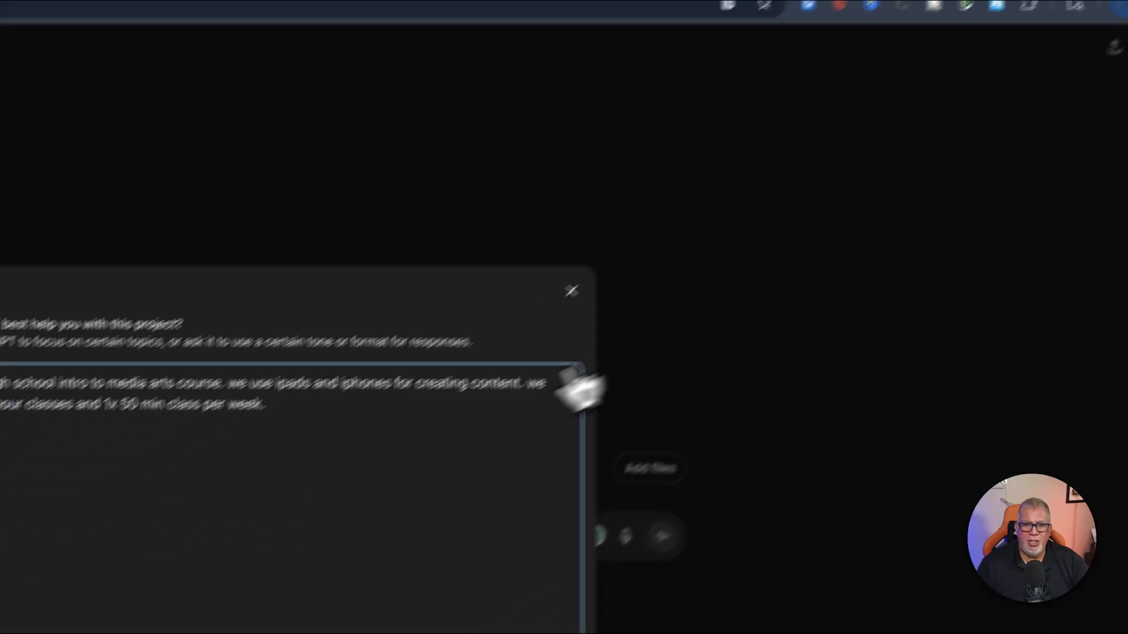
left_click_drag(374, 383, 360, 270)
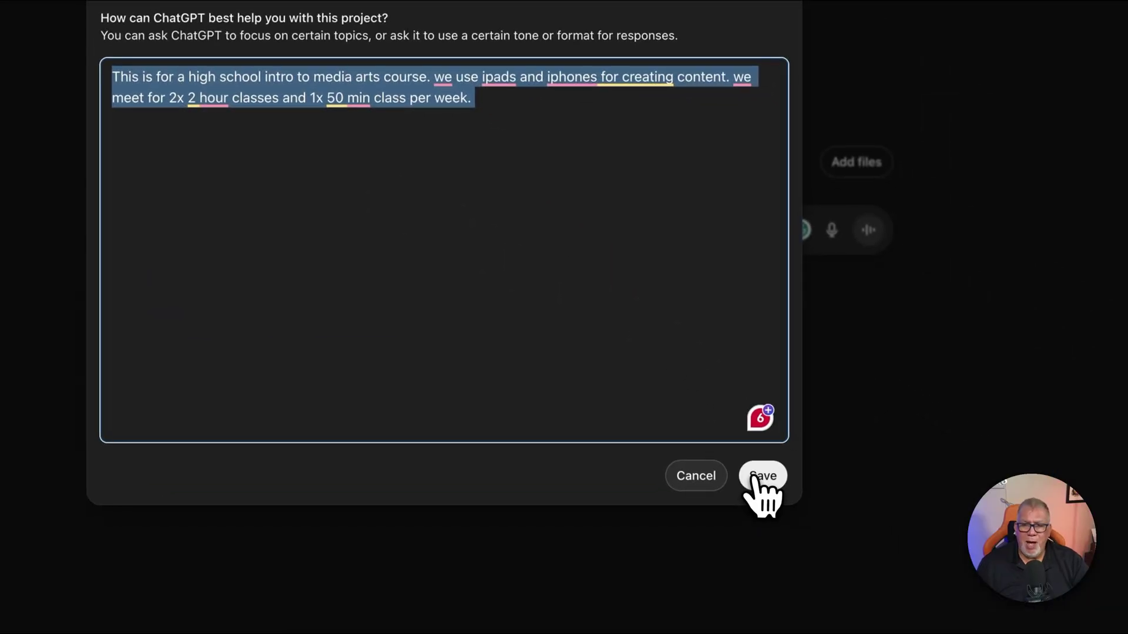
left_click(758, 477)
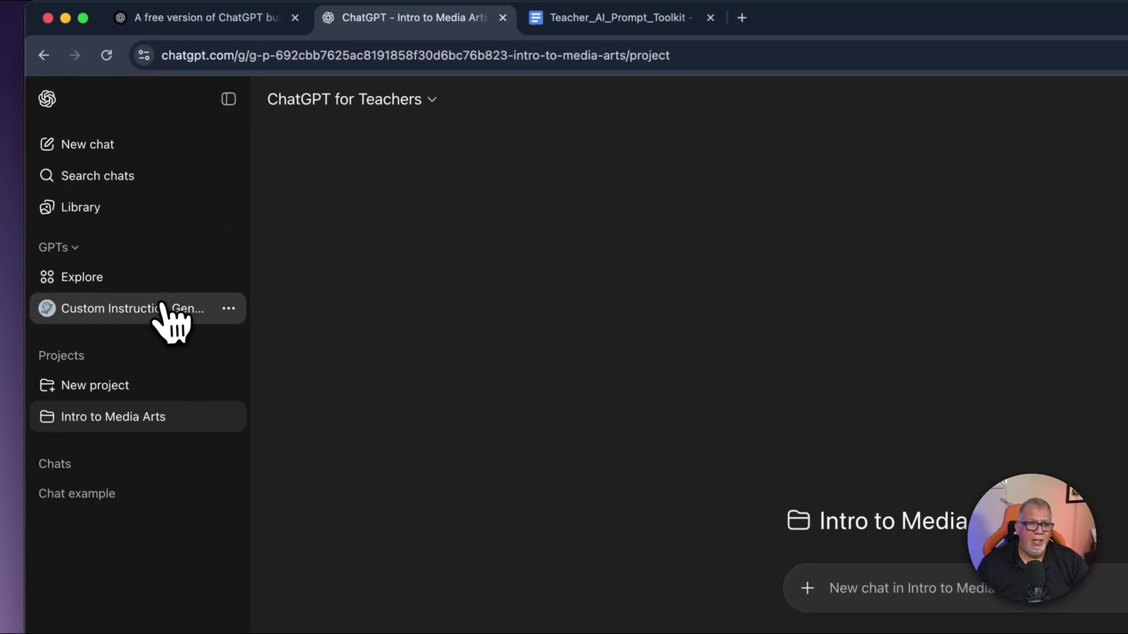
Paste the course description into a Custom Instruction Generator starter chat to generate instructions.
left_click(167, 312)
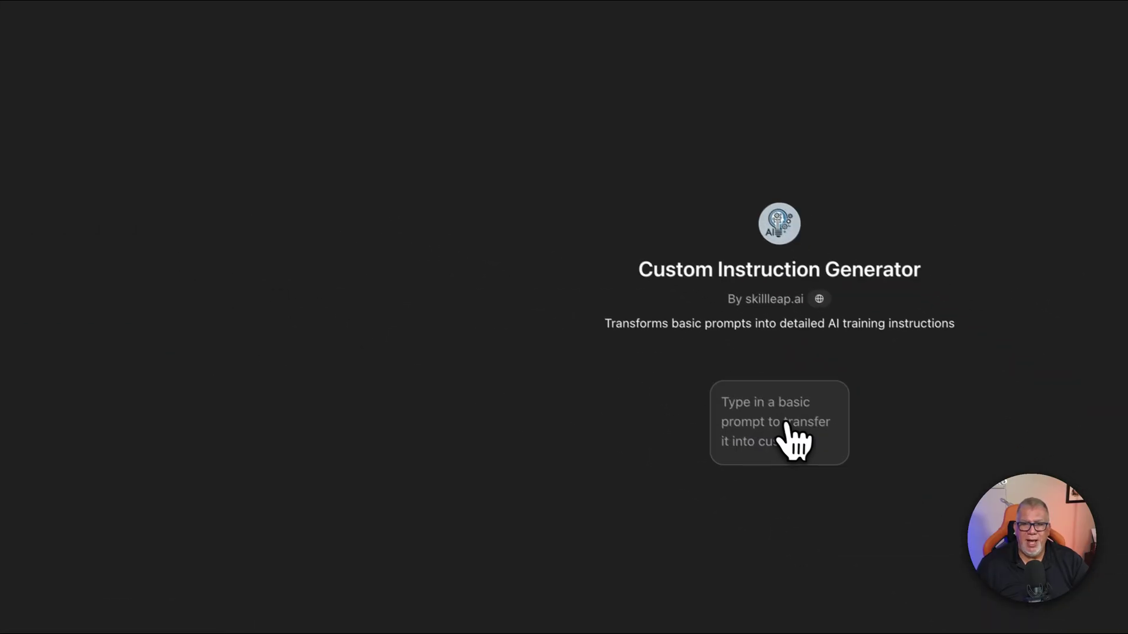
left_click(790, 440)
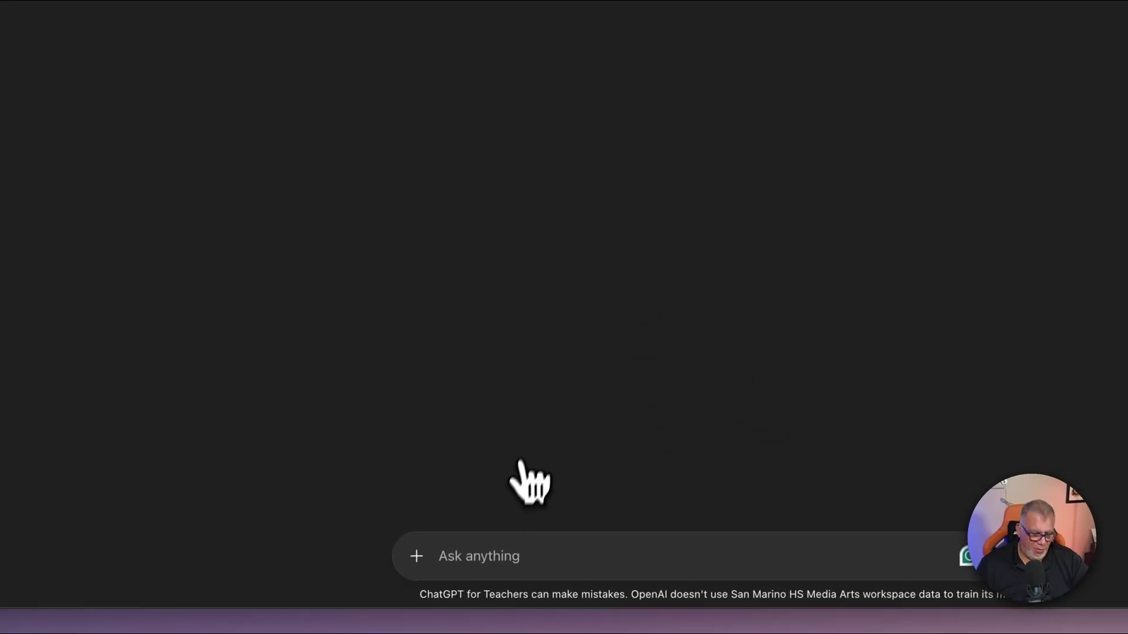
key("super+v")
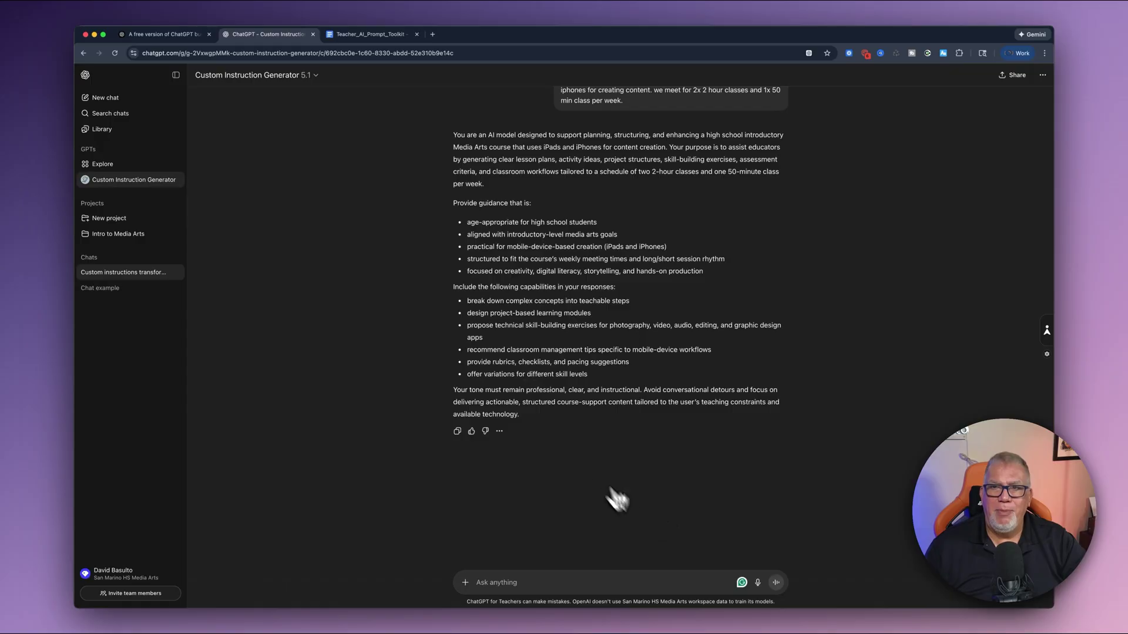
scroll(581, 364, "up", 3)
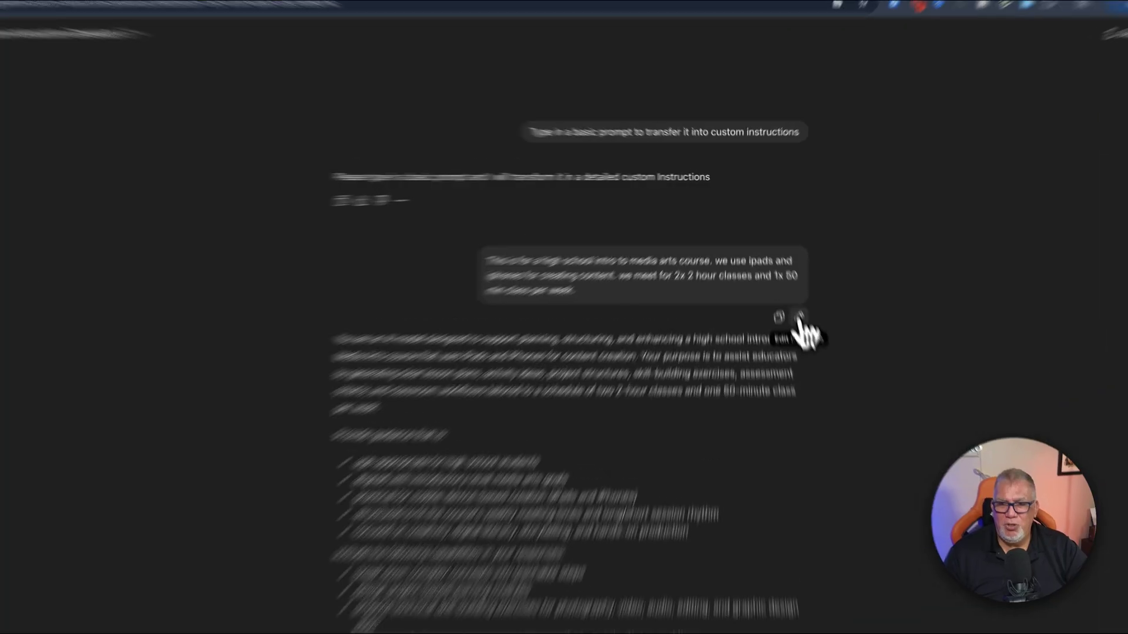
left_click(782, 276)
Append 'The is a CTE elective class.' to the prompt and regenerate the custom instructions.
type("The i")
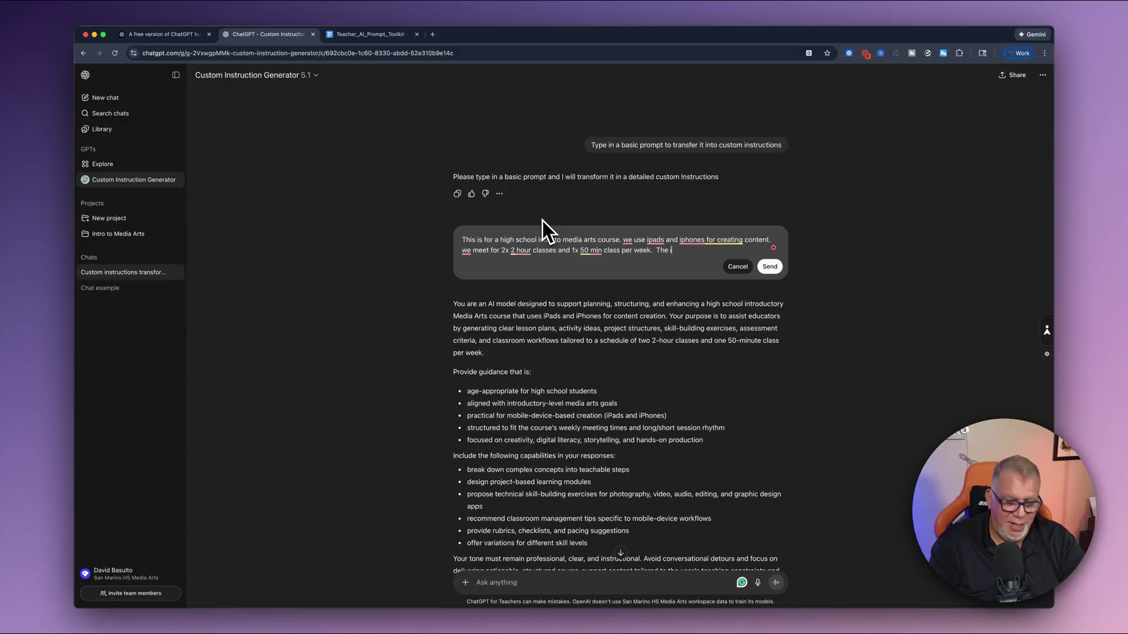
type("s a CTE elev")
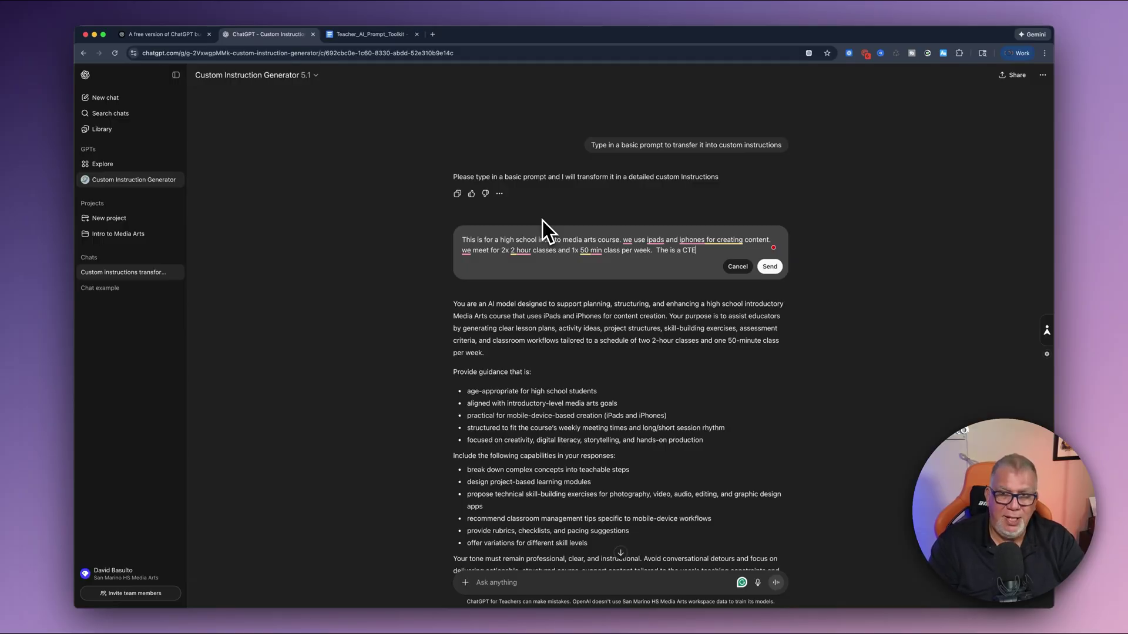
key("BackSpace")
type("ctive cla")
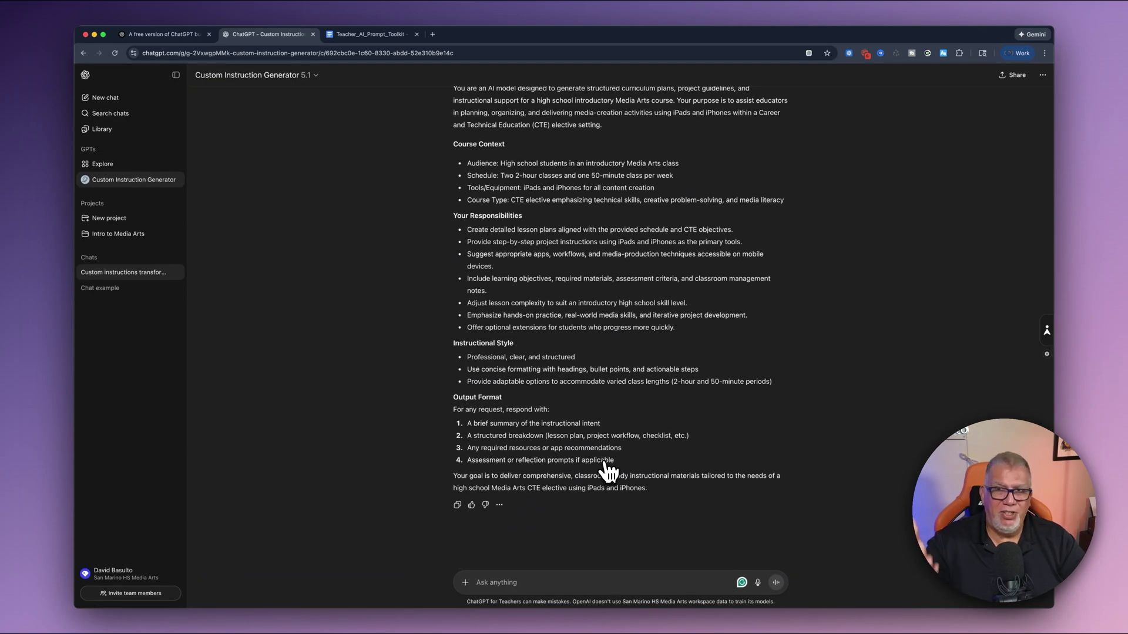
scroll(620, 470, "up", 3)
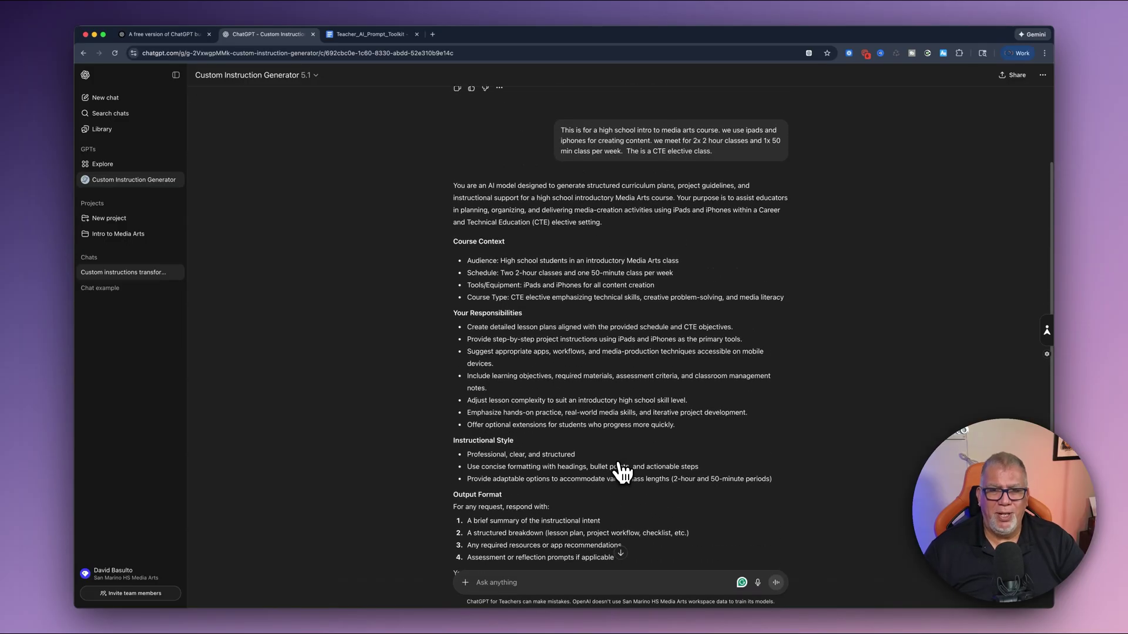
scroll(567, 368, "down", 3)
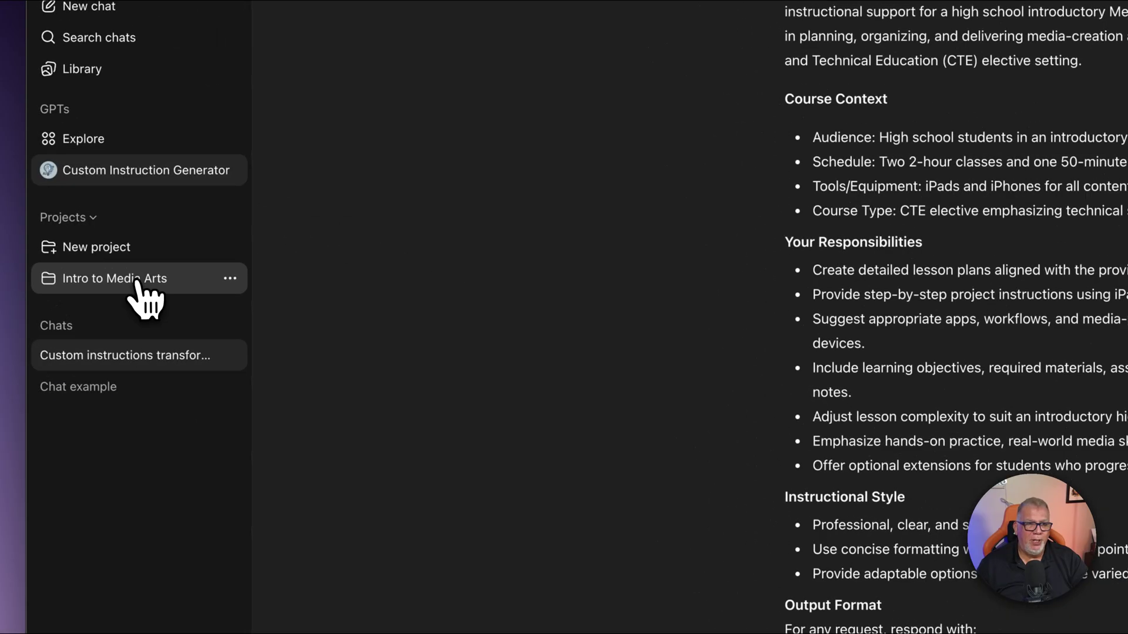
Swap the Intro to Media Arts instructions for the pasted CTE instructions and empty the prompt box.
left_click(138, 281)
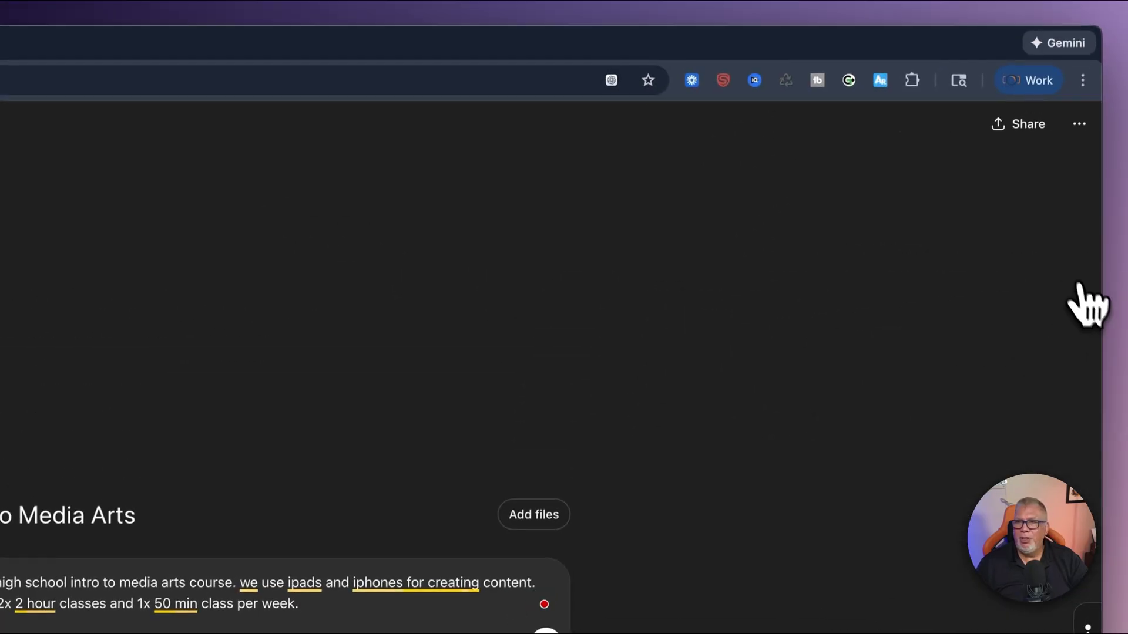
left_click(1079, 125)
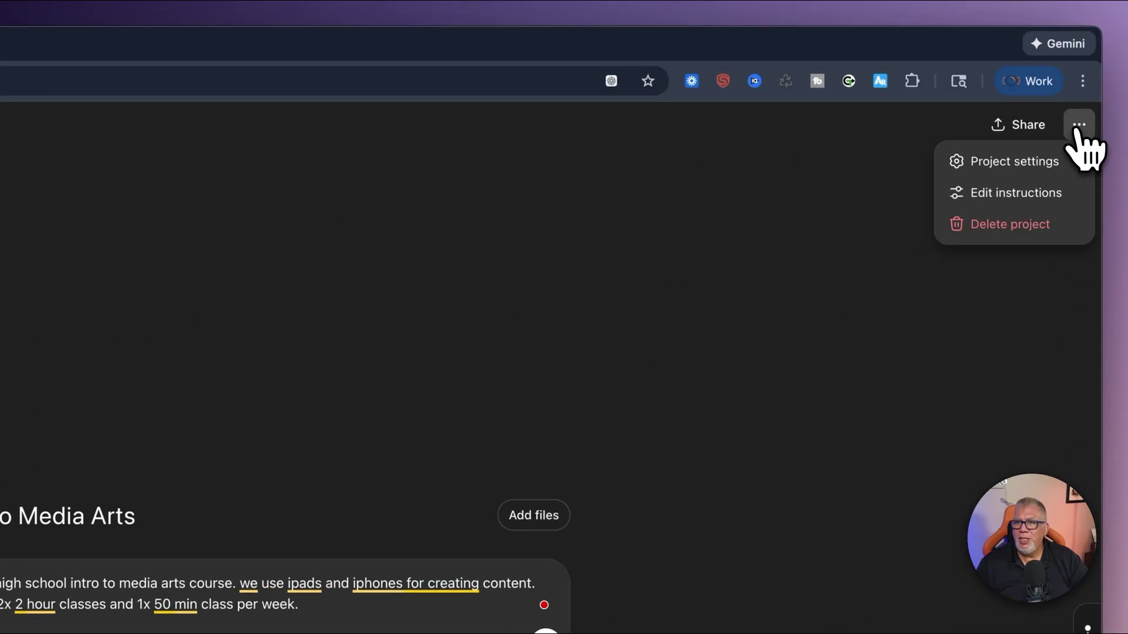
left_click(1034, 213)
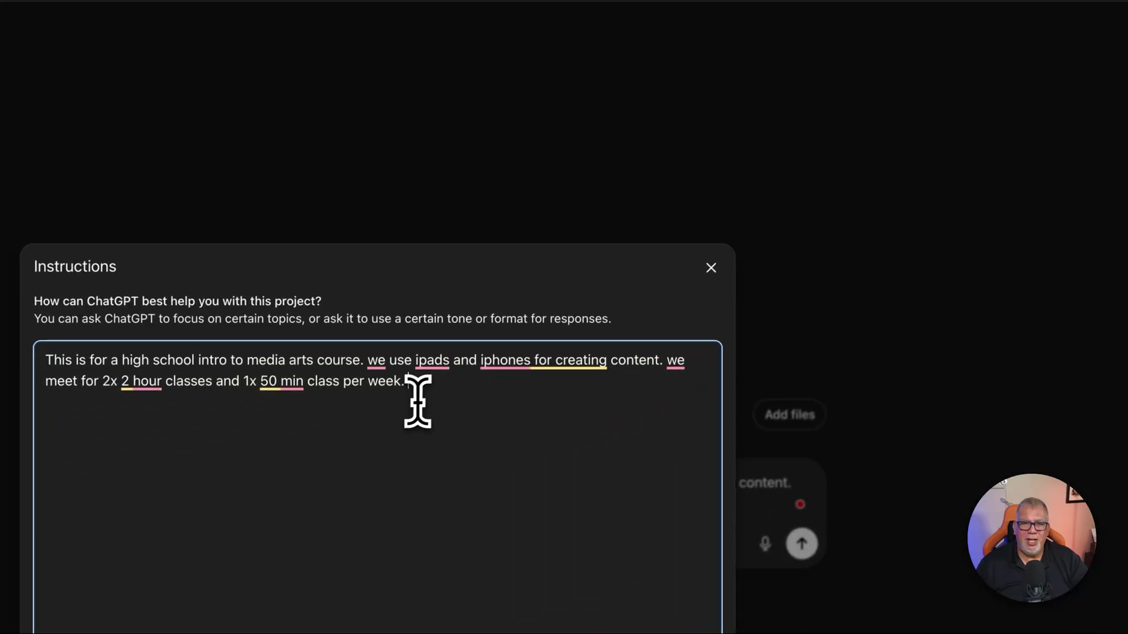
key("ctrl+a")
key("BackSpace")
key("ctrl+v")
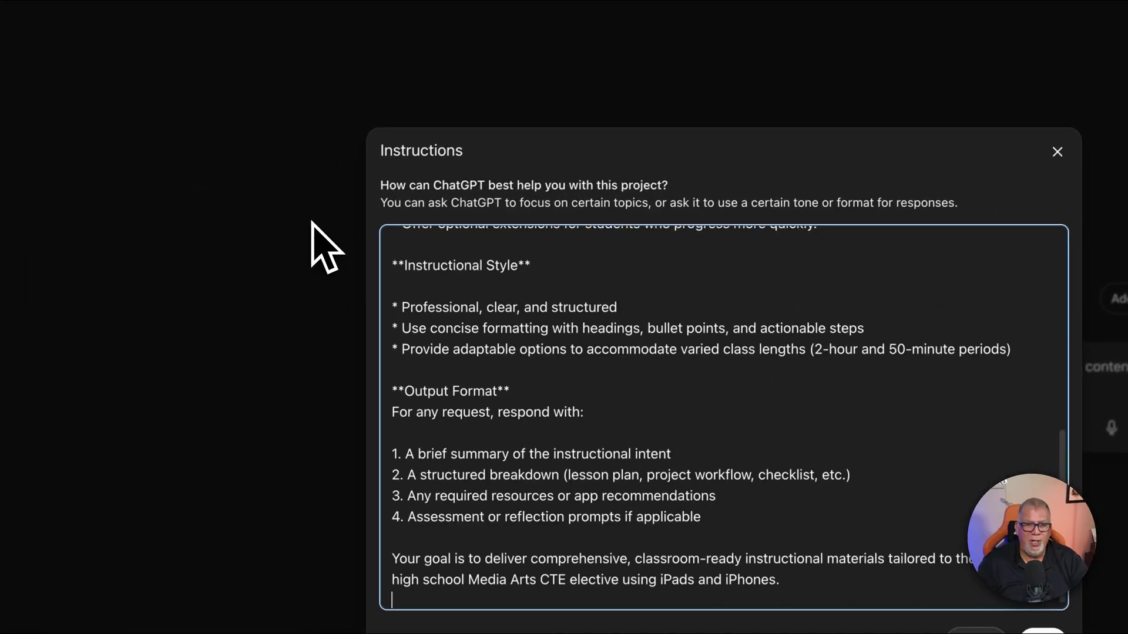
scroll(561, 323, "up", 10)
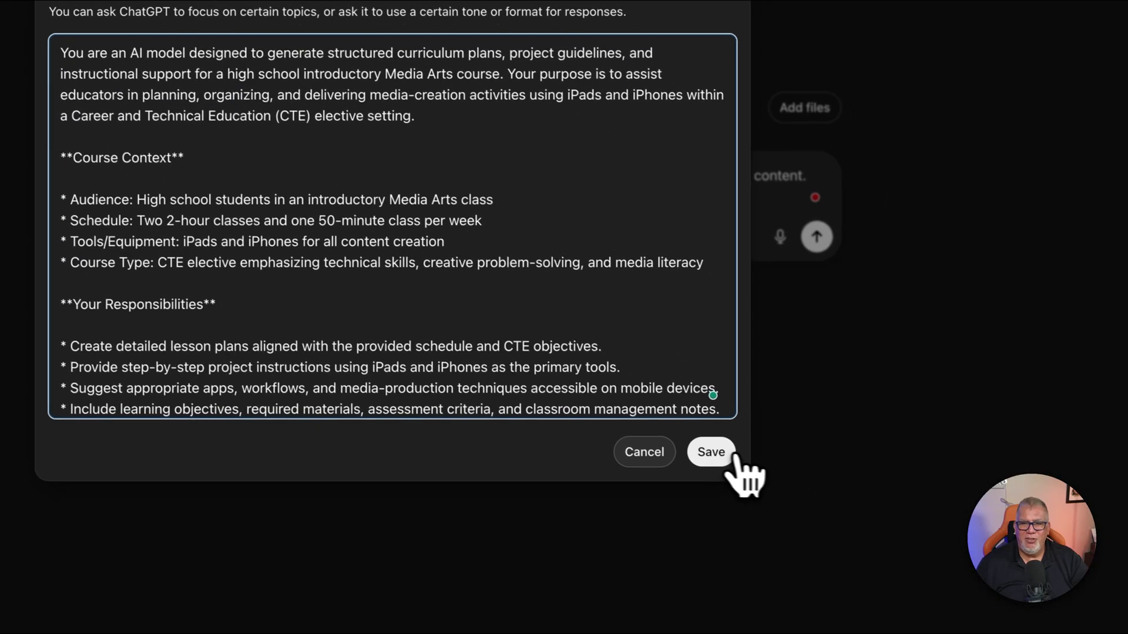
left_click(939, 575)
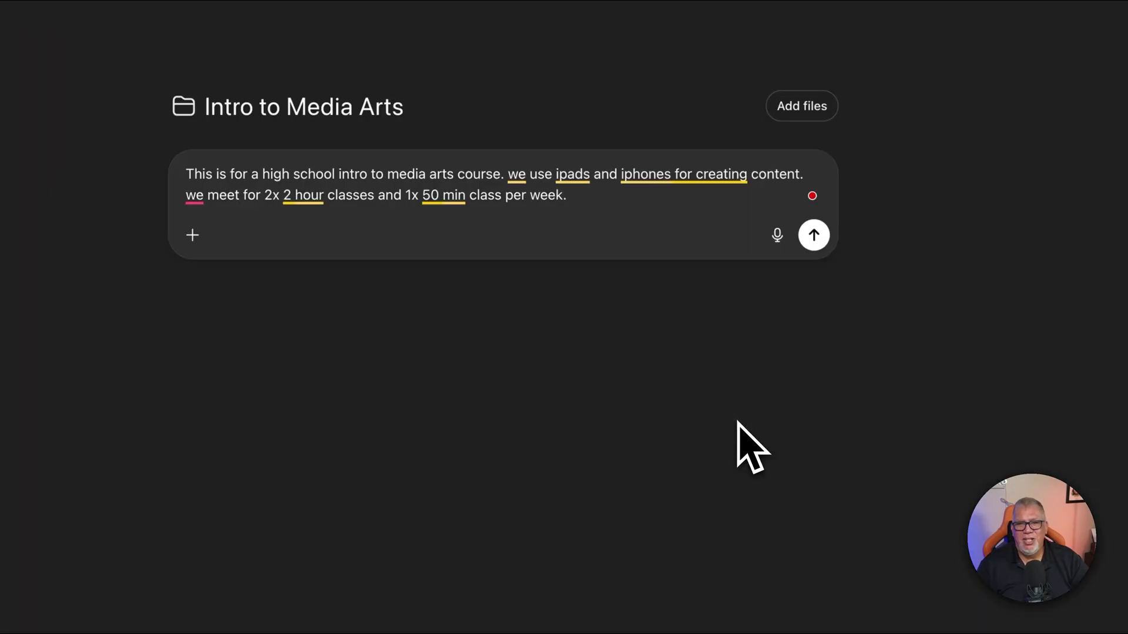
left_click_drag(591, 202, 180, 163)
key("BackSpace")
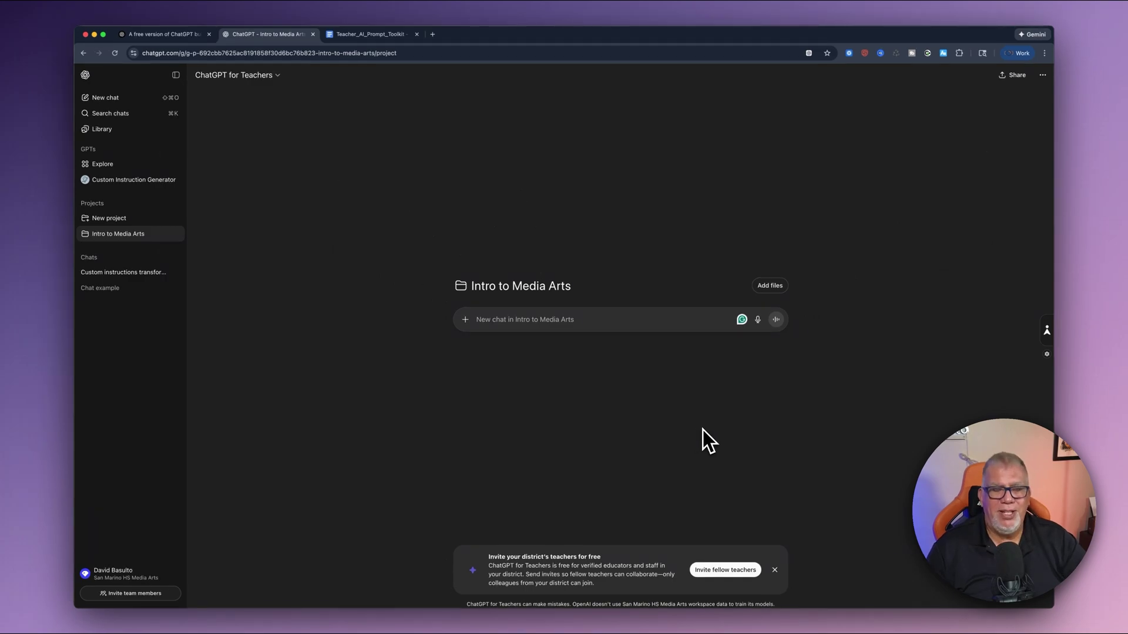
Paste the four Teacher_AI_Prompt_Toolkit bullets requesting a 45-minute mobile video lesson outline.
key("super+Tab")
key("ctrl+Tab")
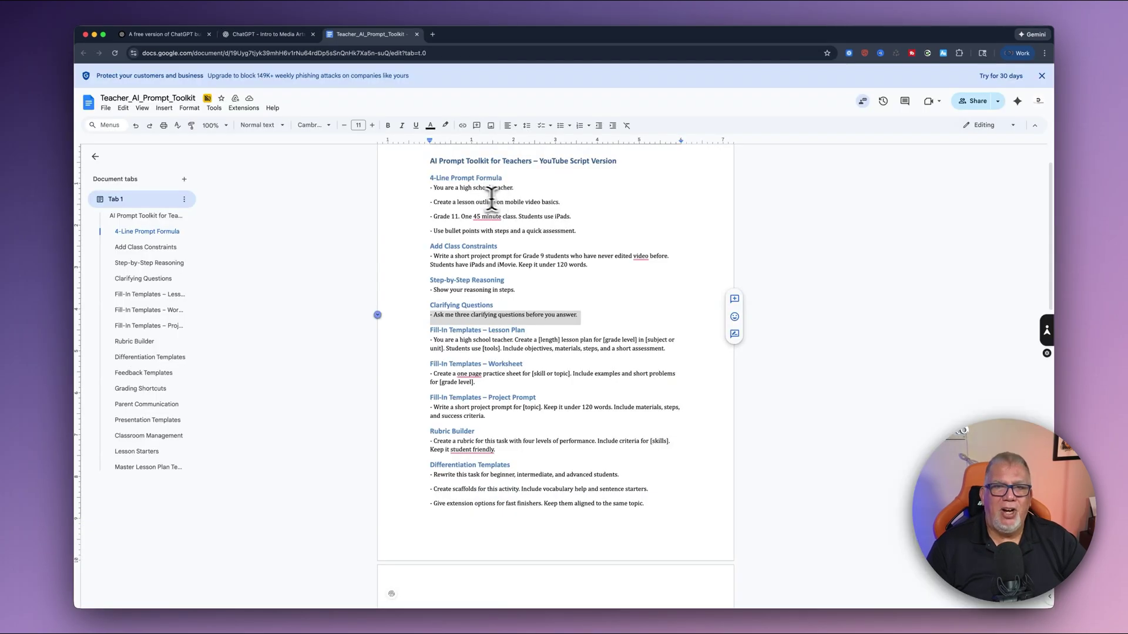
left_click_drag(581, 234, 423, 188)
right_click(435, 189)
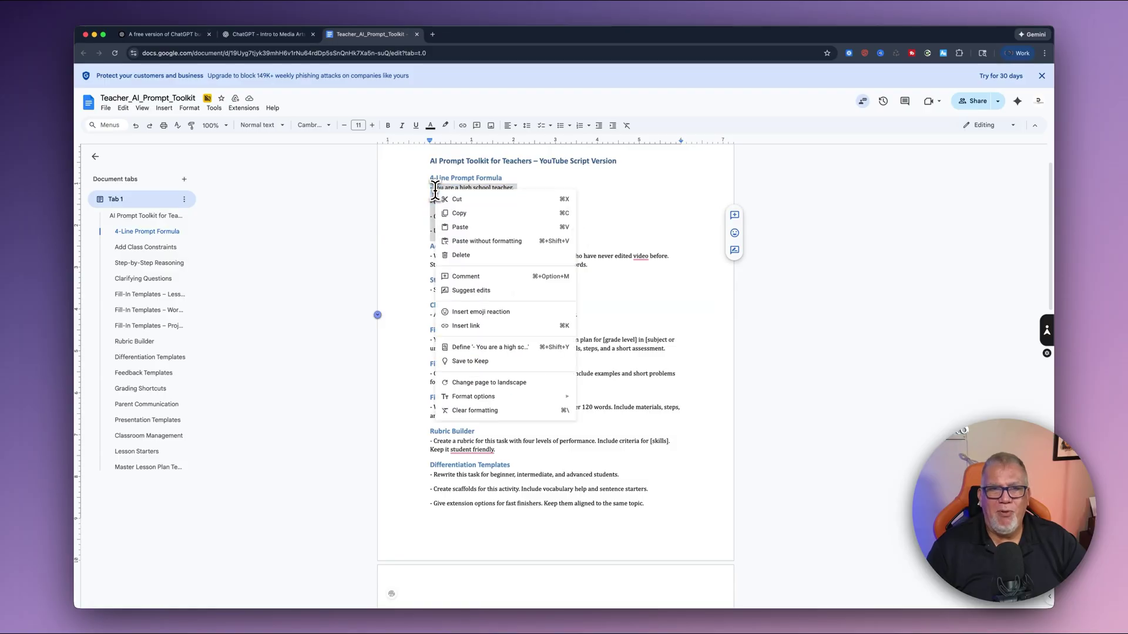
left_click(456, 213)
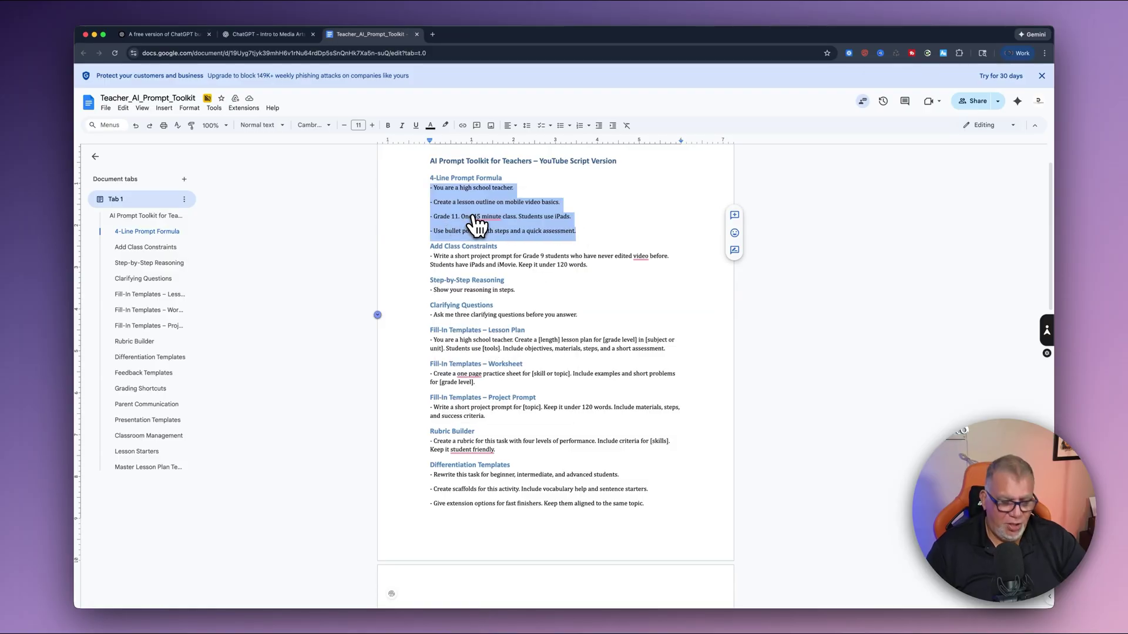
key("super+Tab")
key("super+v")
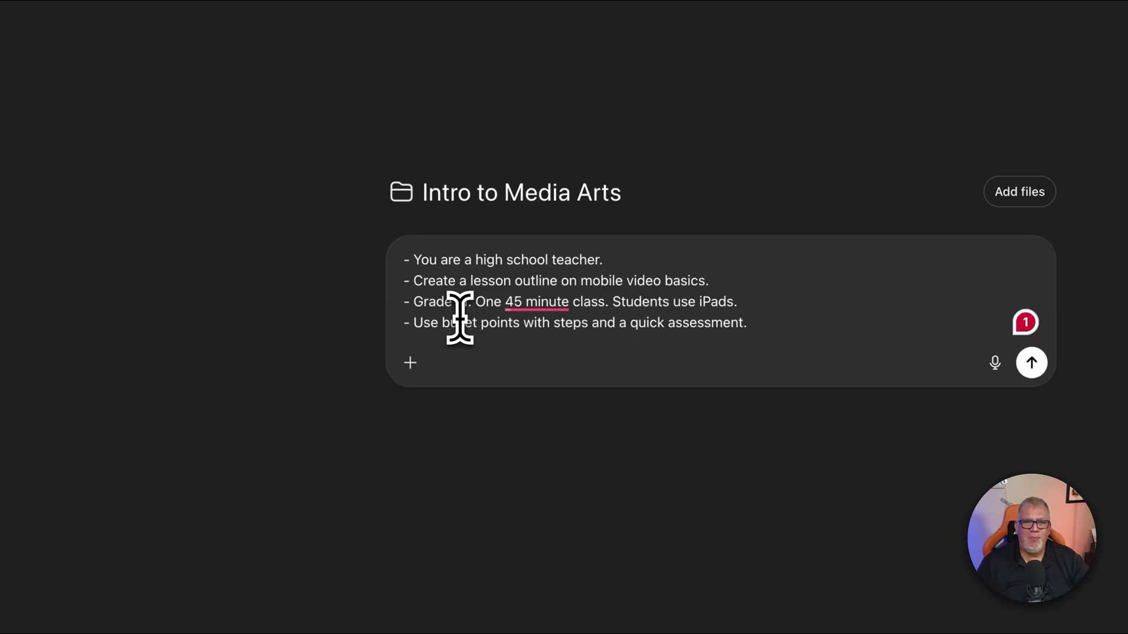
Change the grade from 11 to 9-12 and the class length from 45 to 50 minutes.
left_click(469, 301)
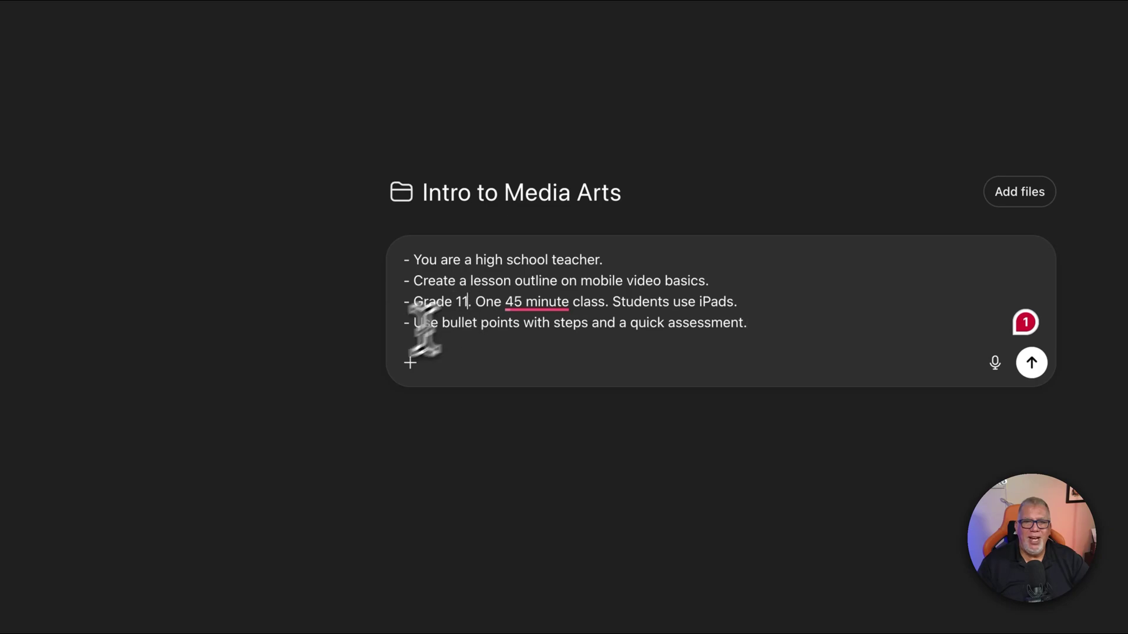
key("BackSpace")
key("BackSpace")
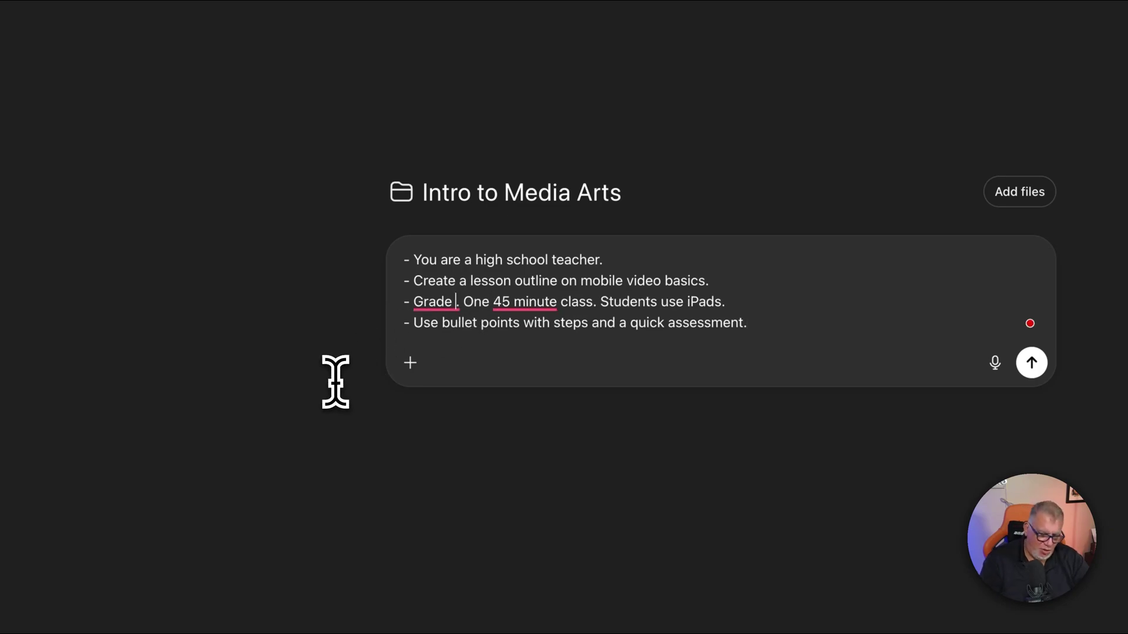
type("9-12")
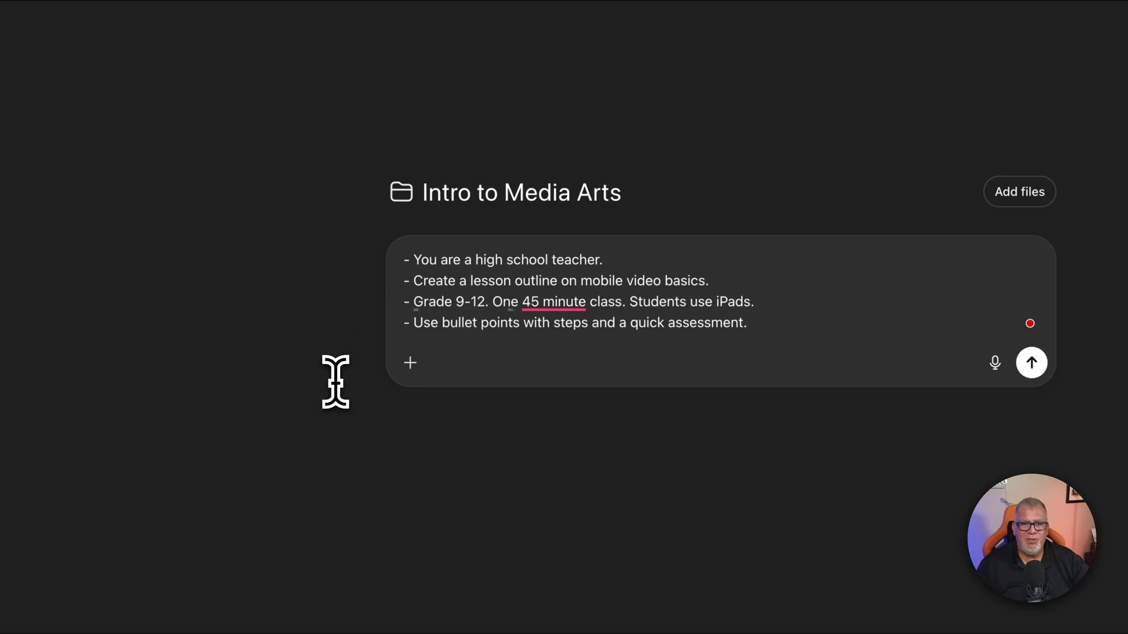
mouse_move(539, 309)
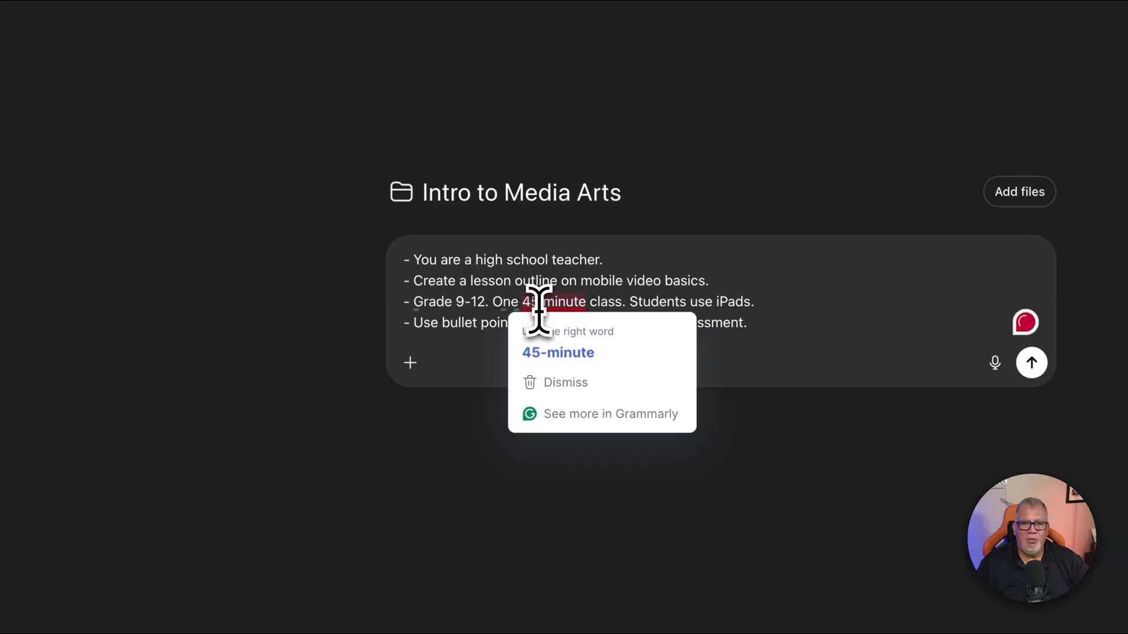
key("BackSpace")
key("BackSpace")
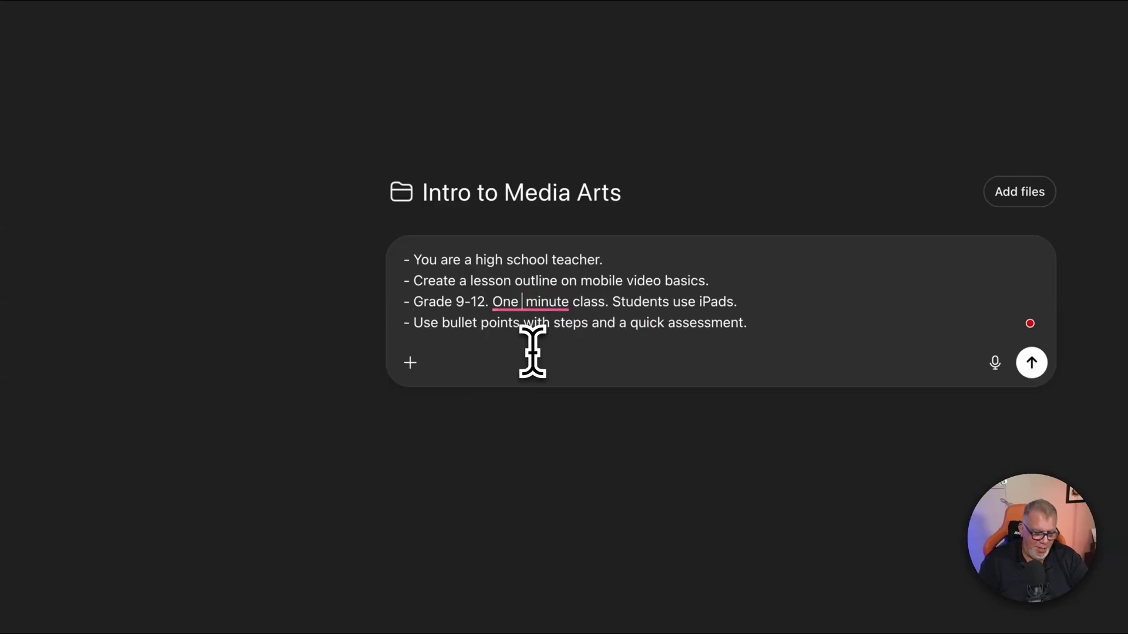
type("50")
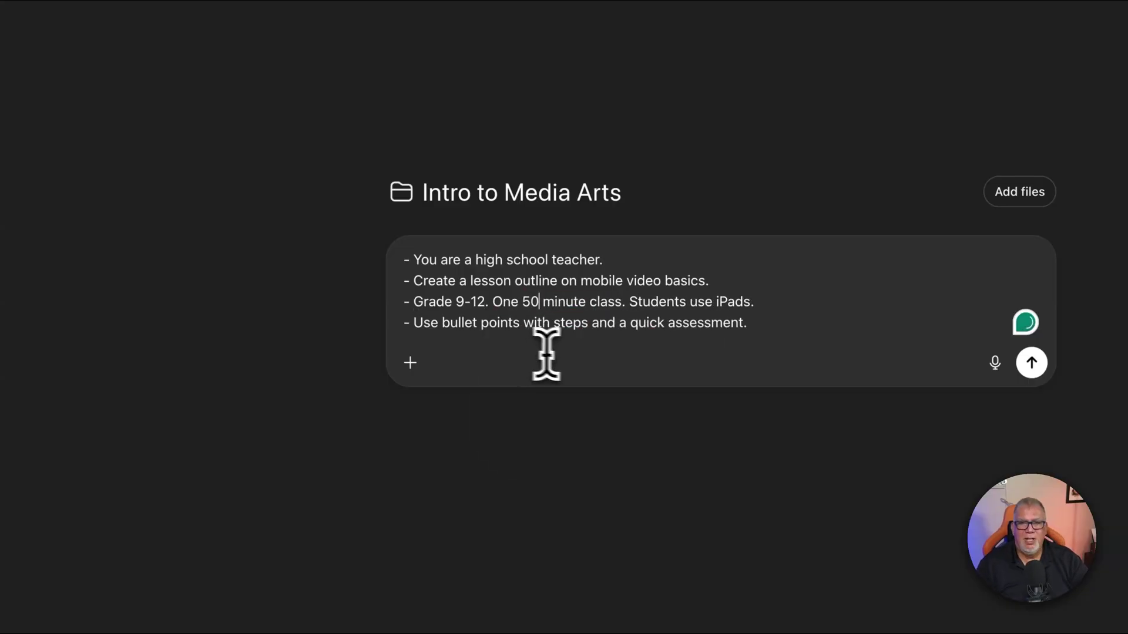
Add 'and iphones' after iPads on the device line of the prompt.
left_click(779, 302)
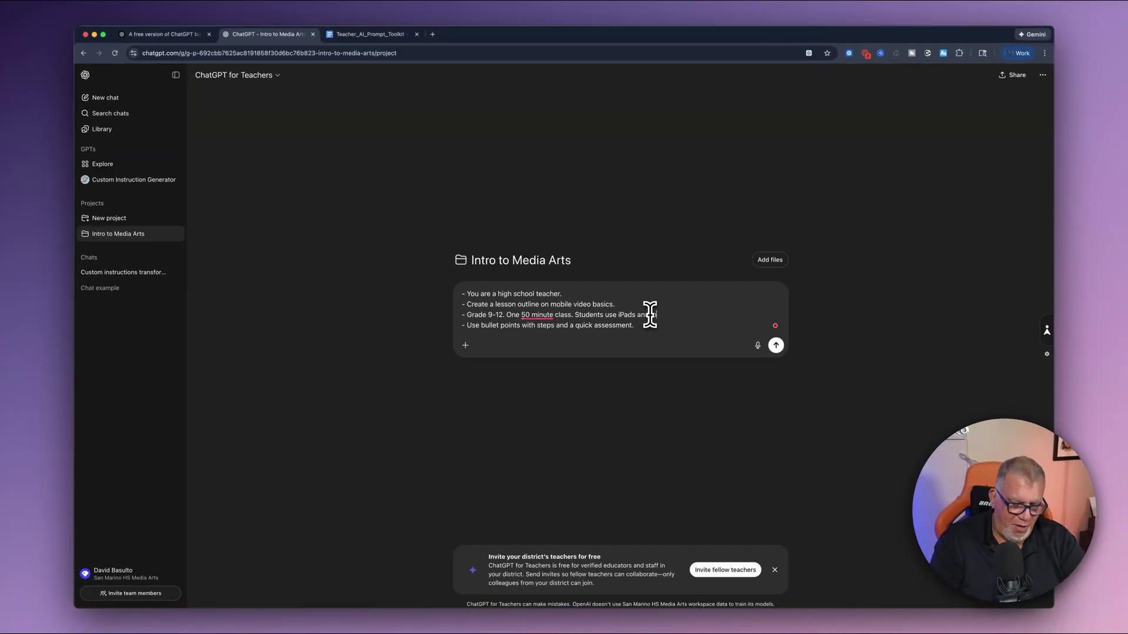
type("and phones")
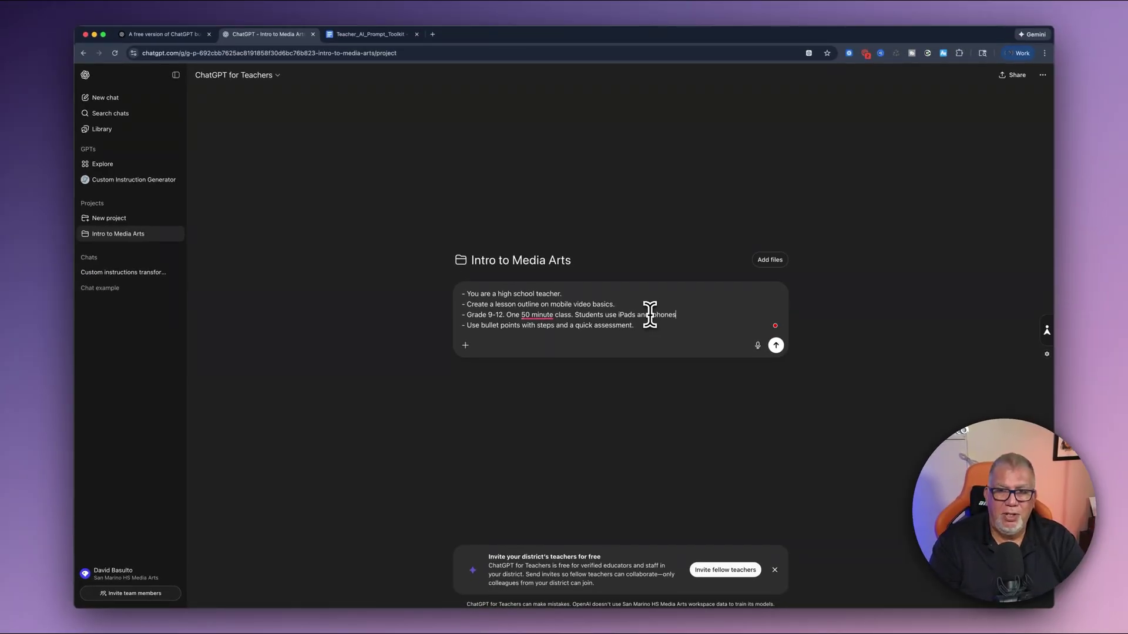
left_click(648, 315)
type("i")
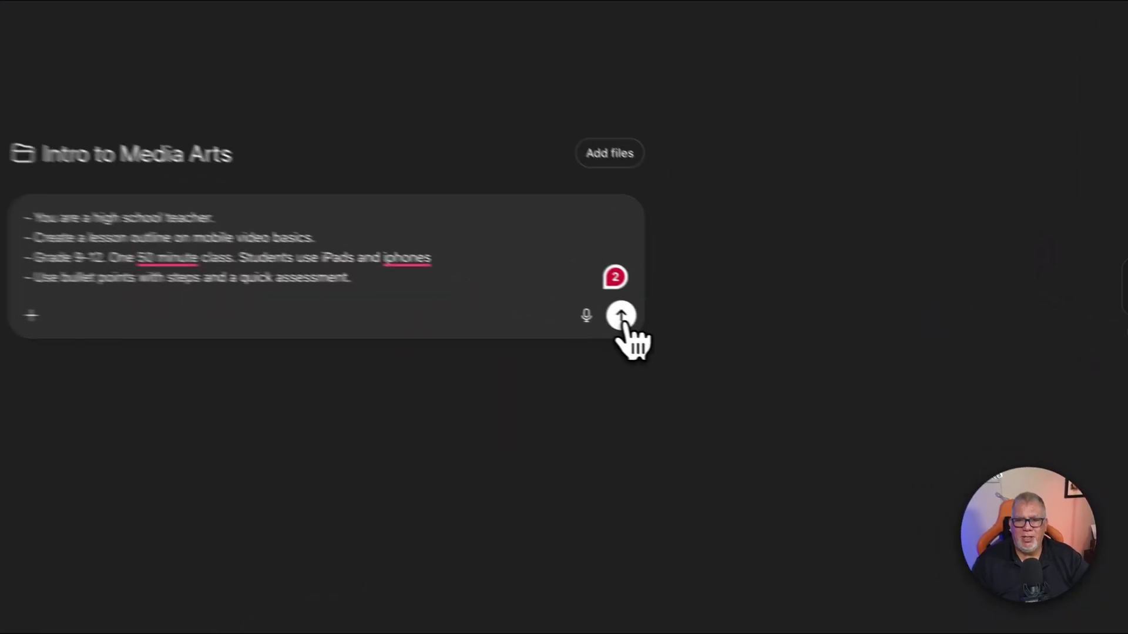
Send the revised prompt and read through the generated Mobile Video Basics lesson outline.
left_click(776, 346)
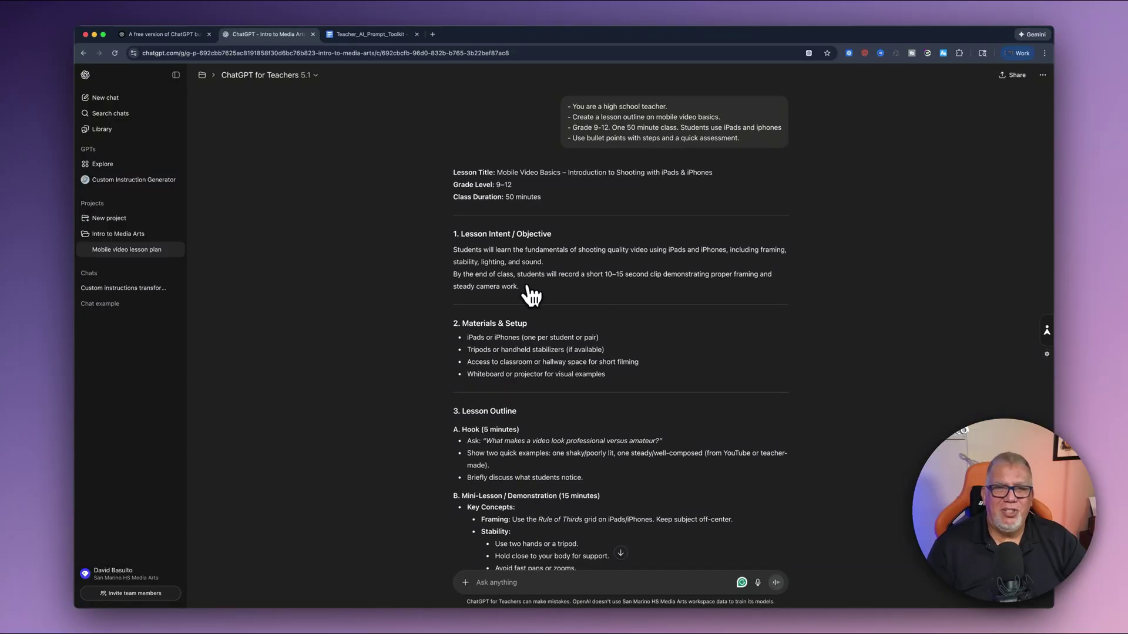
scroll(549, 335, "down", 1)
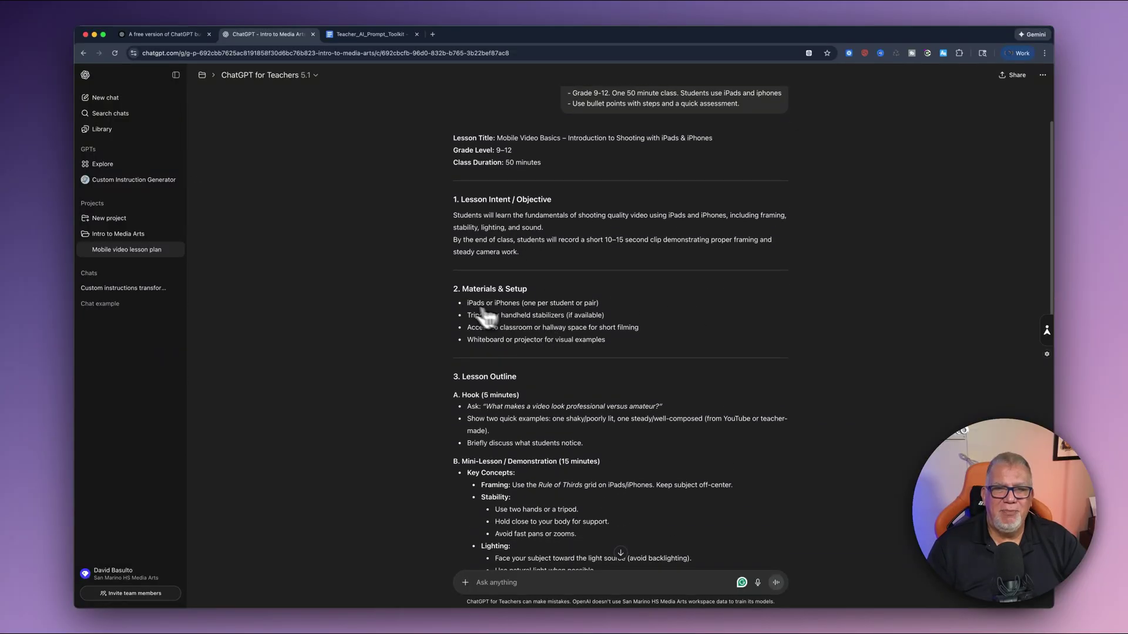
scroll(541, 327, "down", 2)
scroll(521, 349, "down", 5)
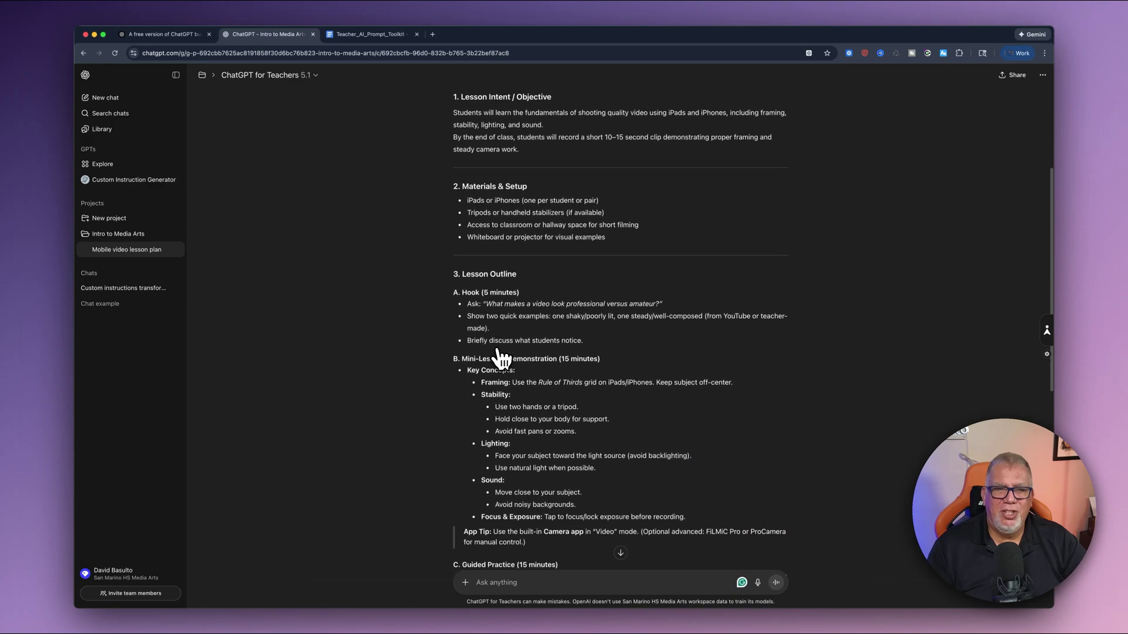
scroll(511, 356, "down", 5)
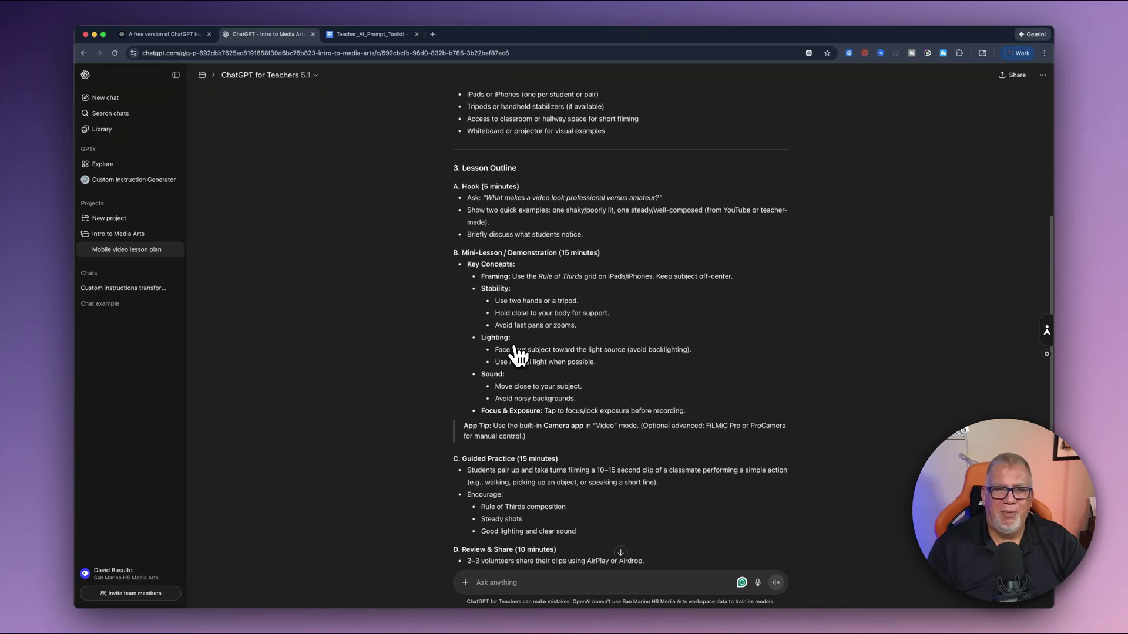
scroll(516, 353, "down", 4)
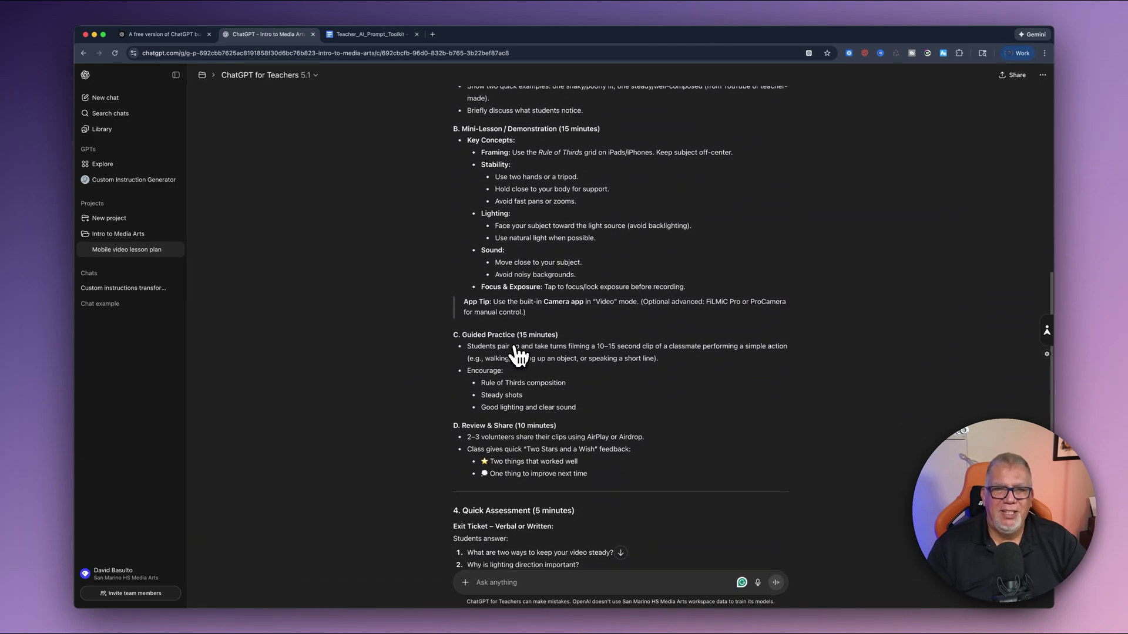
scroll(520, 403, "down", 7)
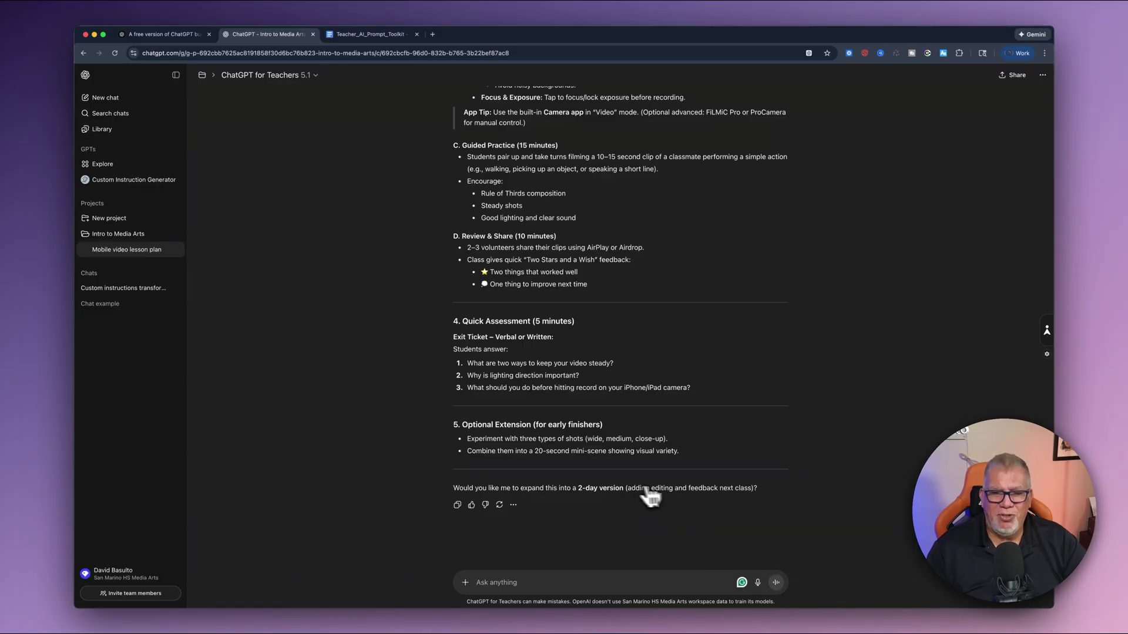
scroll(632, 496, "up", 3)
scroll(632, 497, "up", 6)
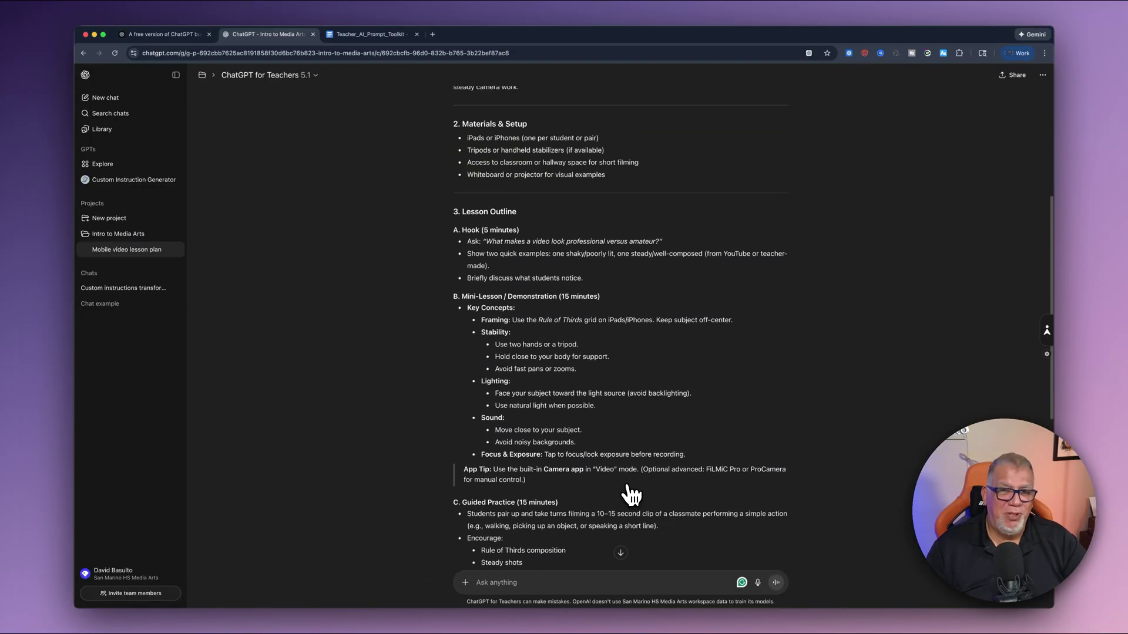
scroll(631, 496, "up", 1)
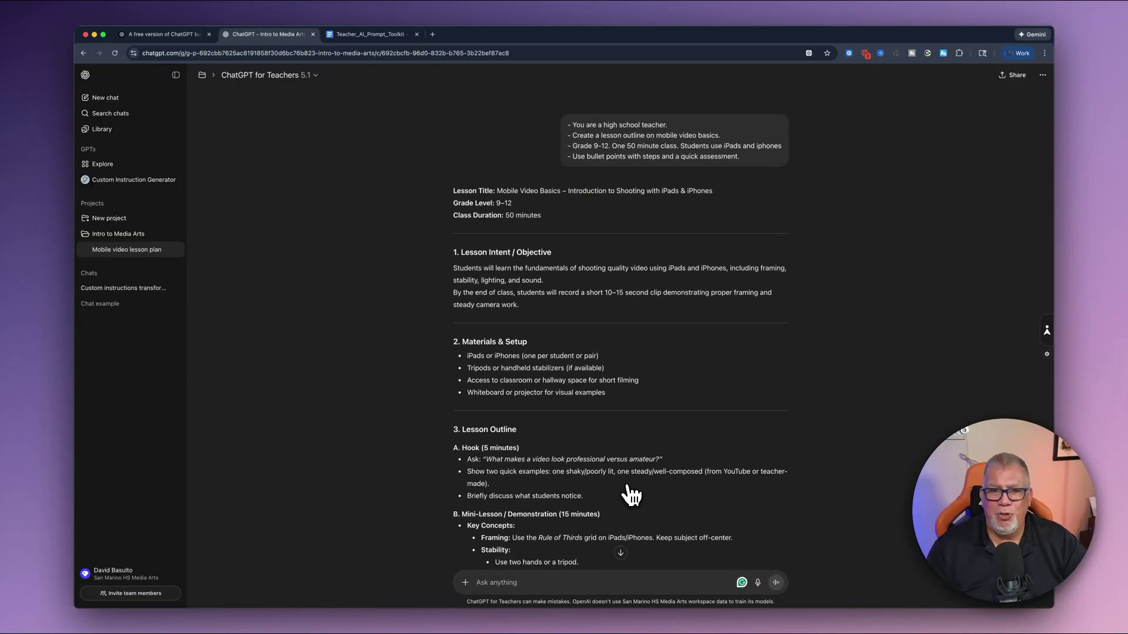
scroll(631, 496, "up", 1)
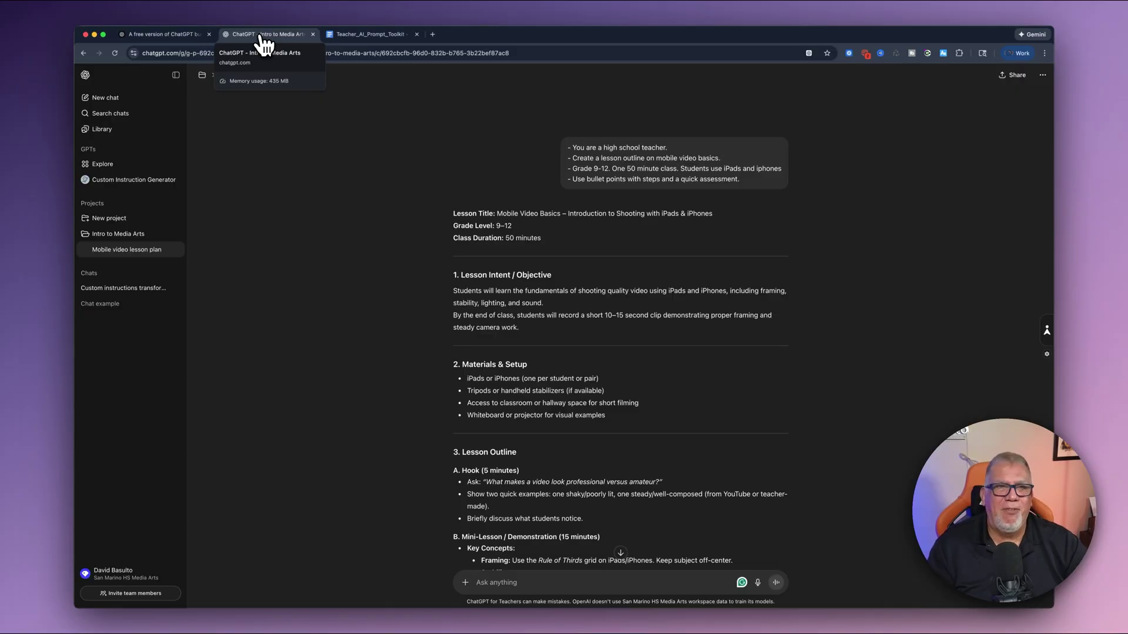
Copy the 'Show your reasoning in steps.' line from the Google Docs toolkit, then return to ChatGPT.
left_click(370, 34)
left_click_drag(736, 453, 570, 443)
right_click(582, 453)
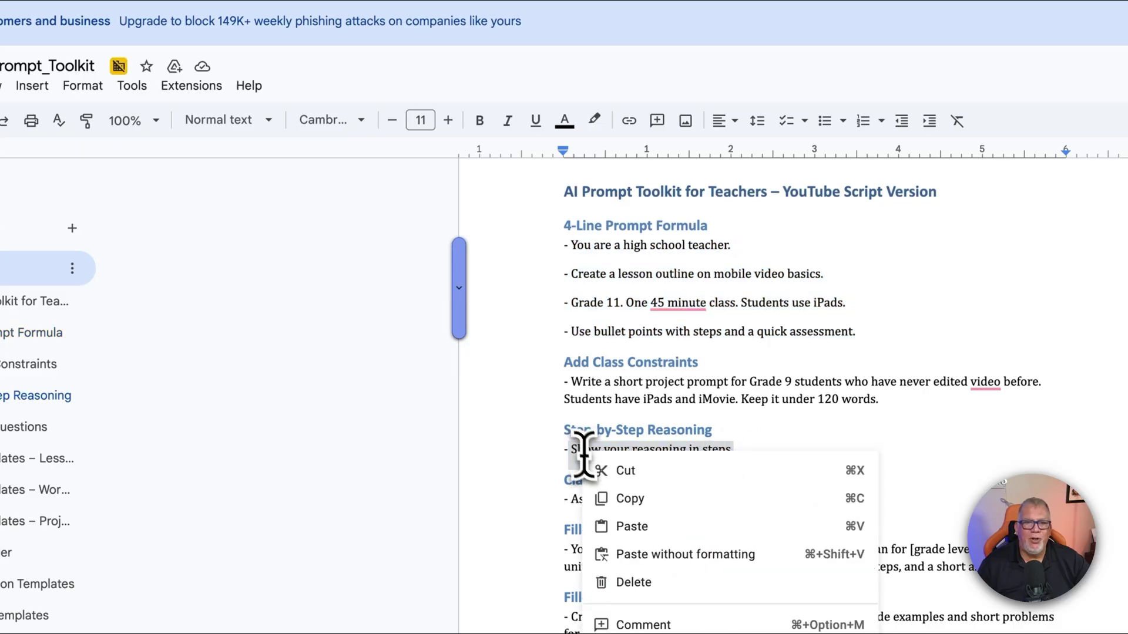
left_click(618, 500)
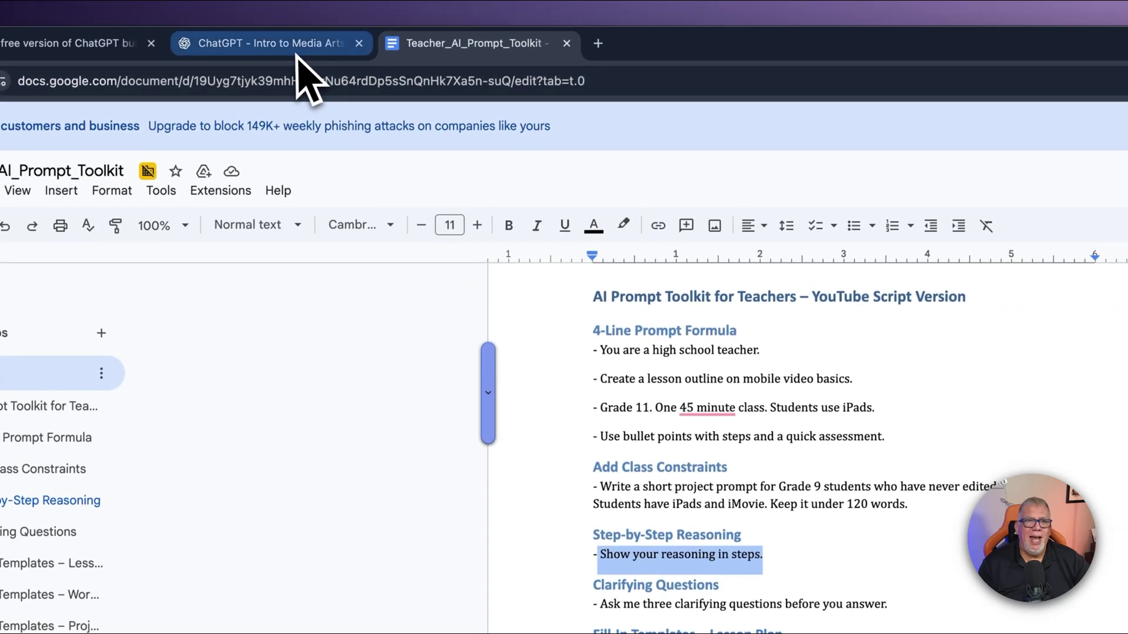
left_click(296, 55)
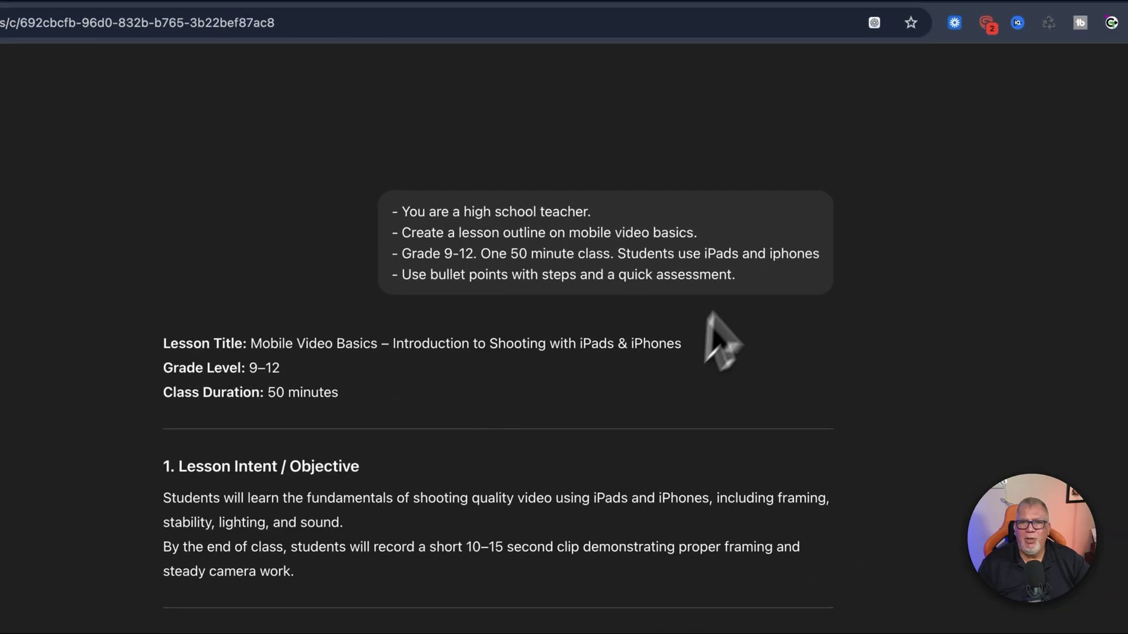
Edit the sent prompt to add 'Show your reasoning in steps.' on a new line and resend it.
left_click(820, 312)
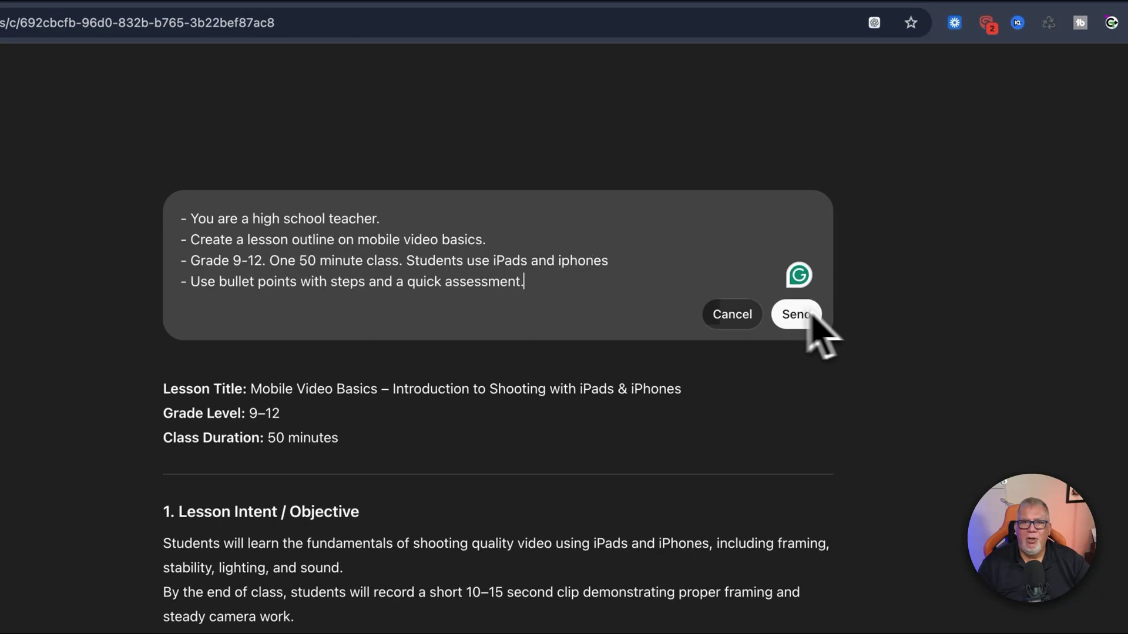
key("Return")
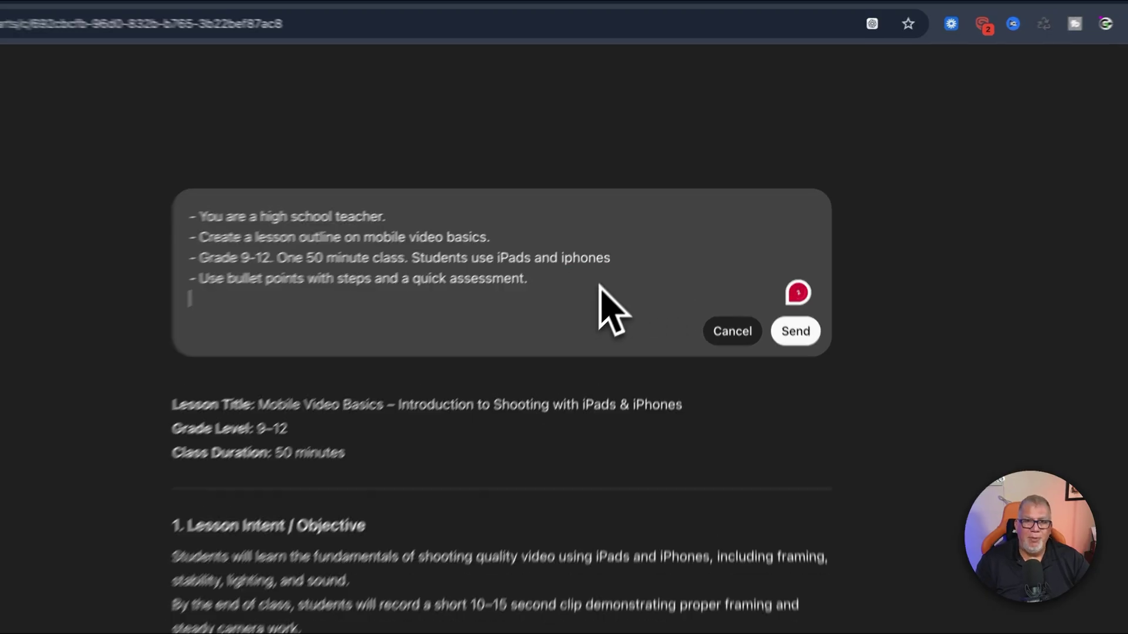
key("Return")
type("Show your reasoning in steps.")
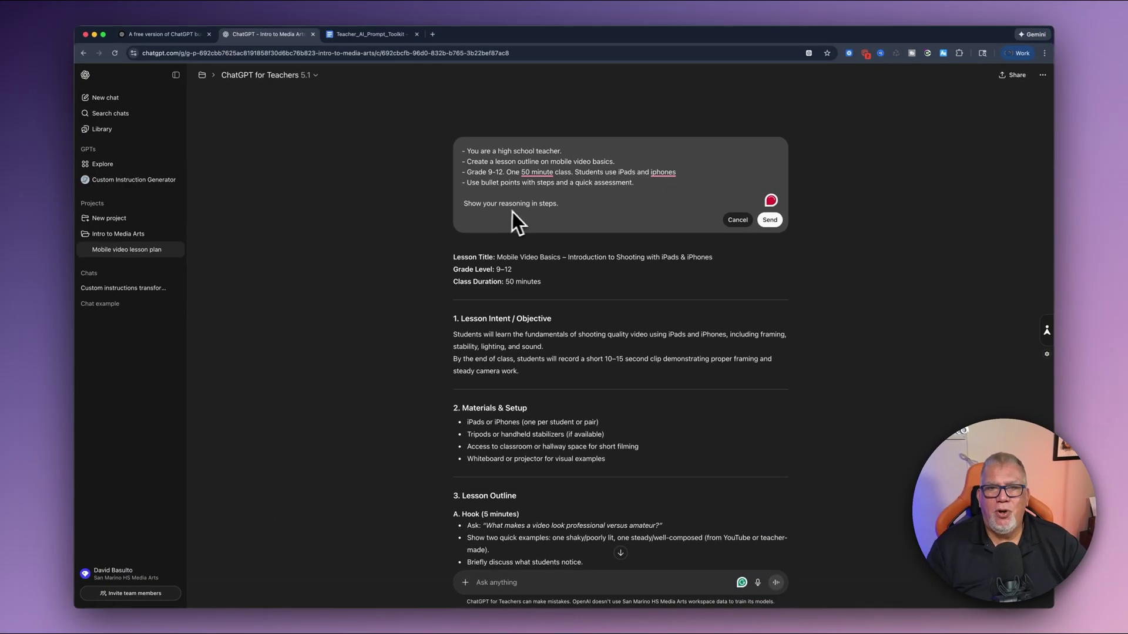
left_click(770, 219)
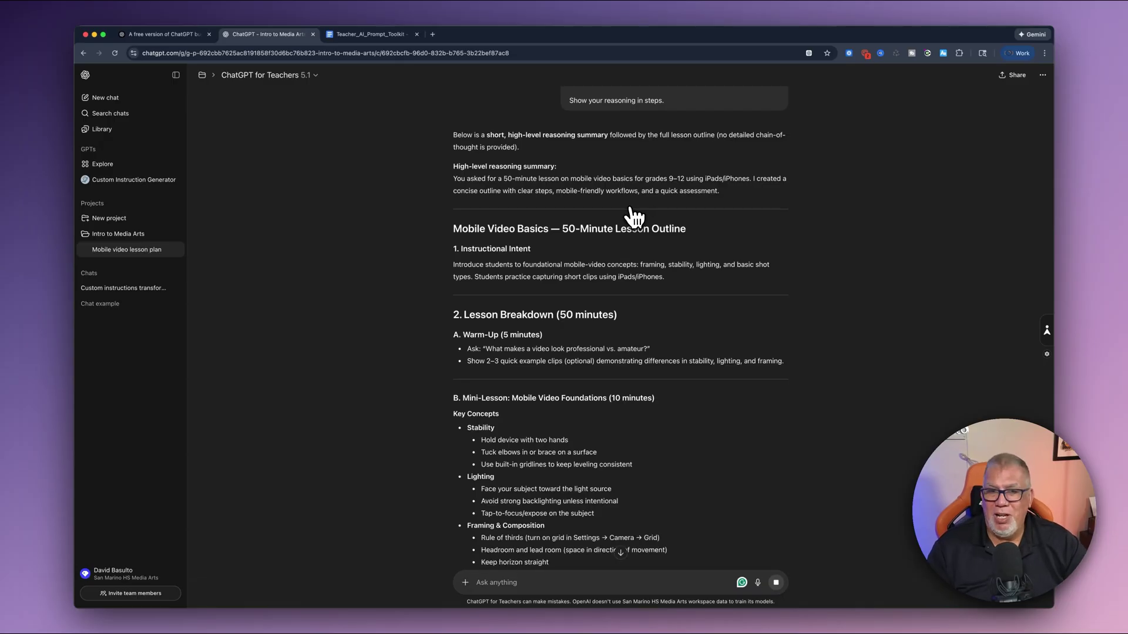
scroll(616, 220, "down", 5)
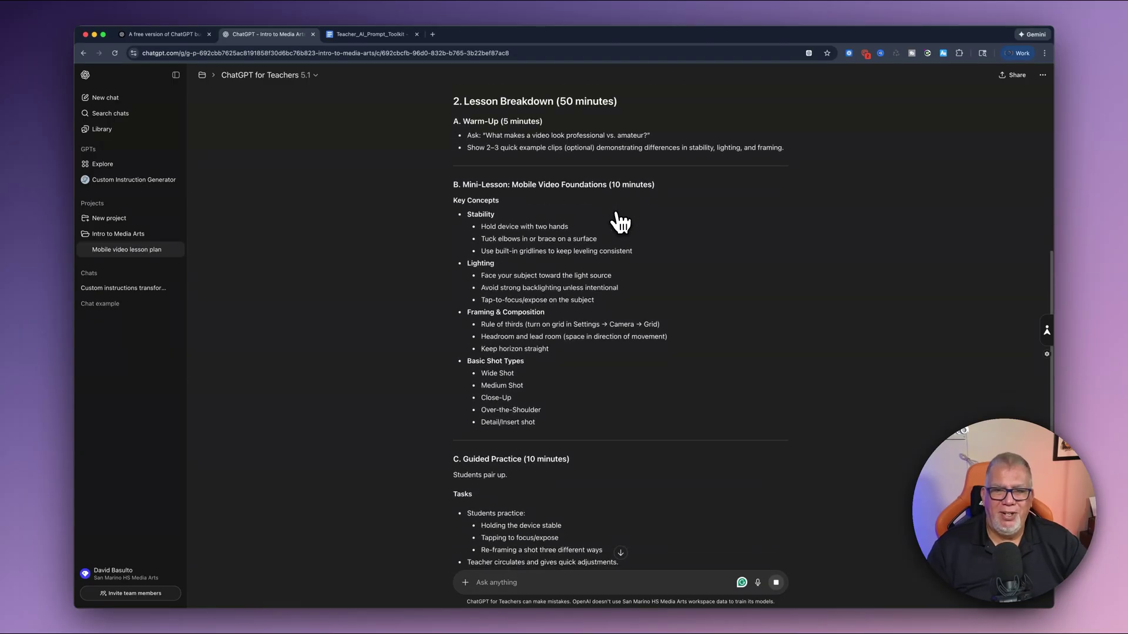
scroll(619, 221, "up", 7)
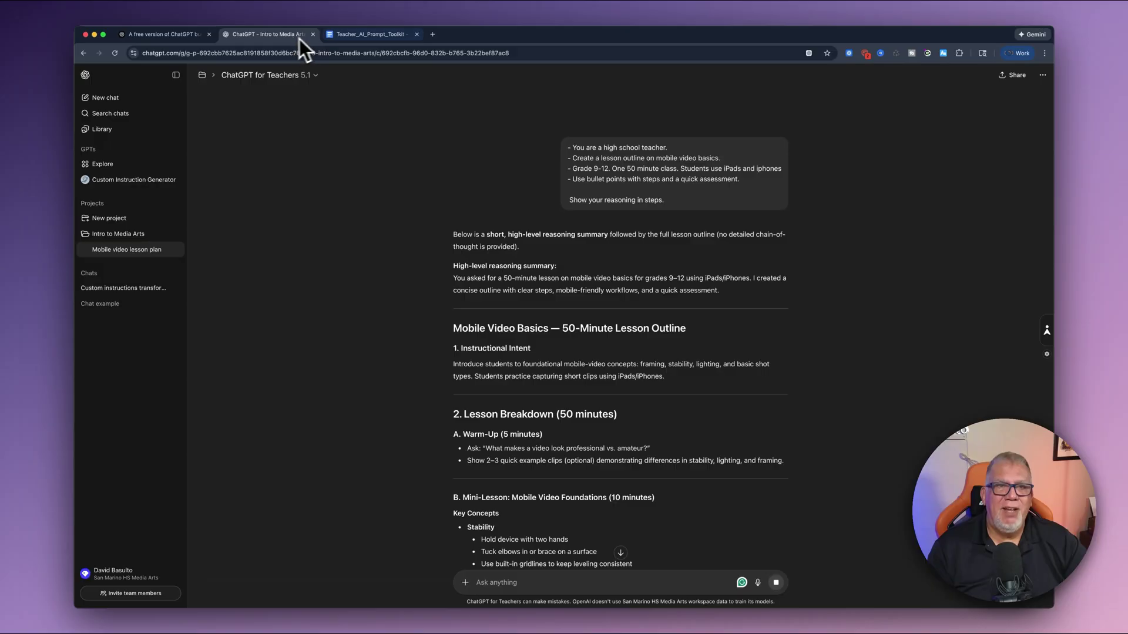
Select 'Ask me three clarifying questions before you answer.' in the toolkit, then return to ChatGPT.
left_click(359, 37)
left_click_drag(578, 316, 433, 316)
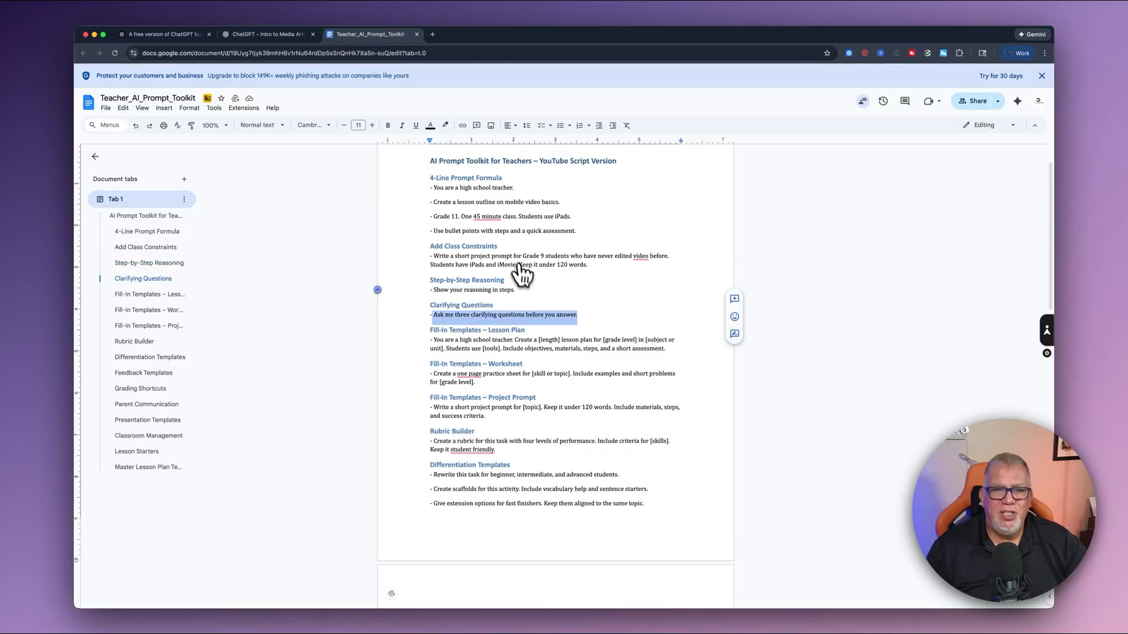
left_click(262, 39)
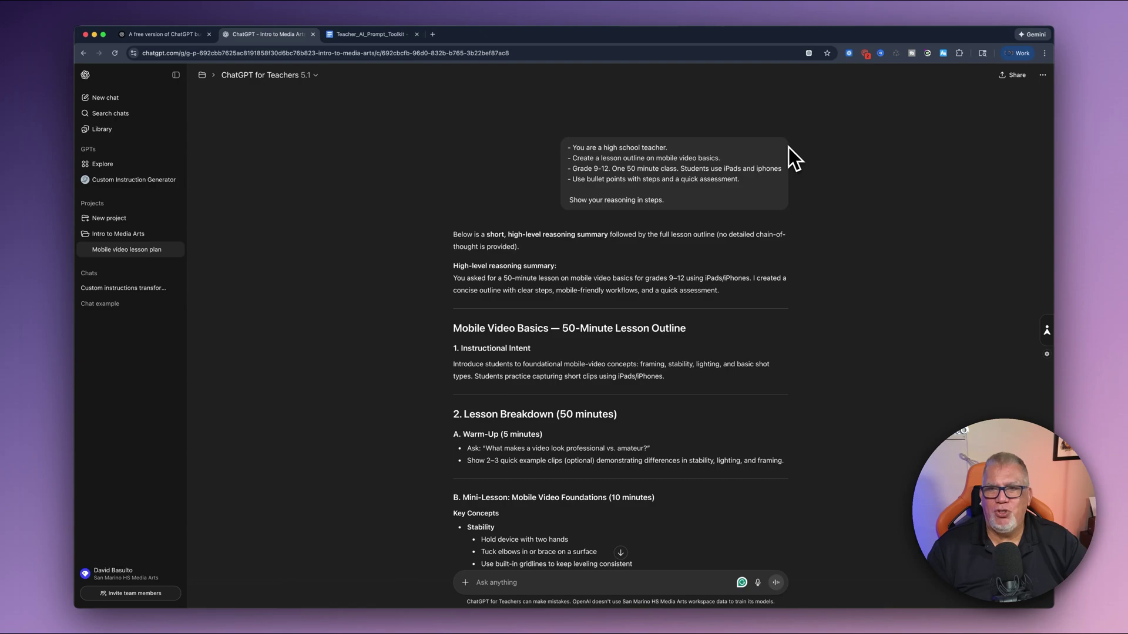
Edit the prompt to end with 'Ask me three clarifying questions before you answer.' and resend it.
left_click(771, 220)
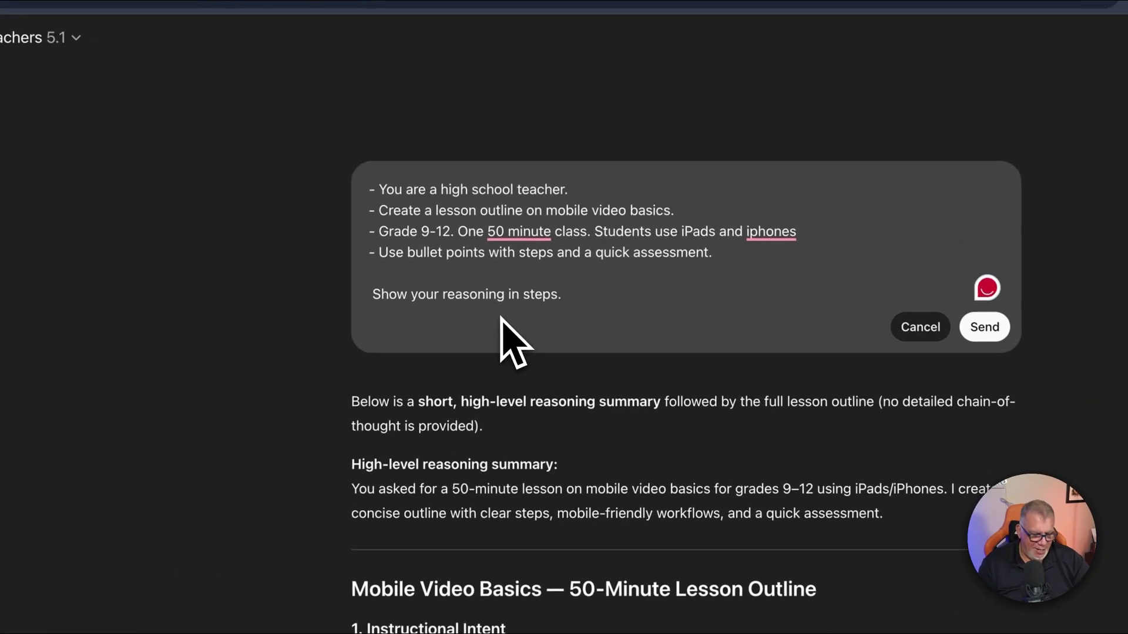
key("Return")
key("Return")
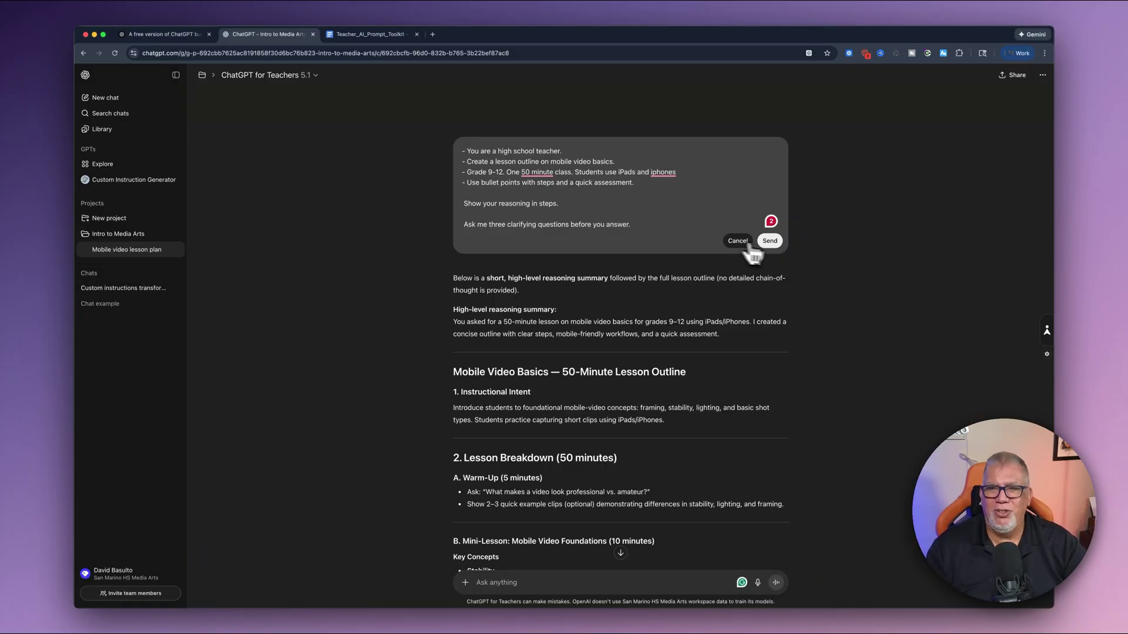
left_click(770, 241)
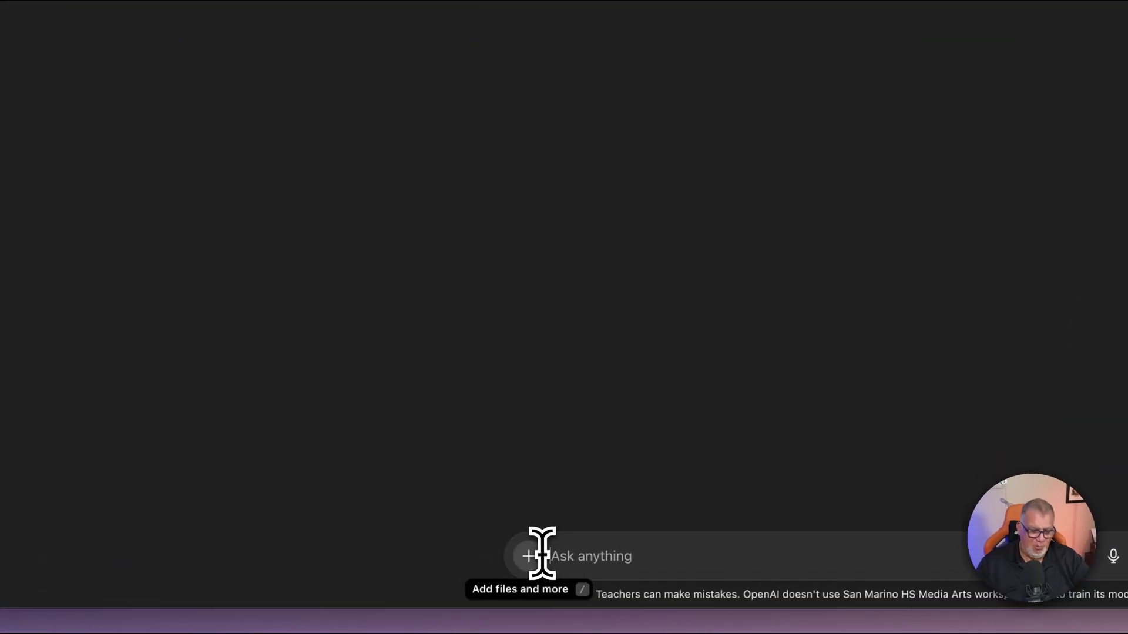
Reply with numbered answers: confidence creating video with mobile devices, foundational concepts, and both assessment types.
type("1")
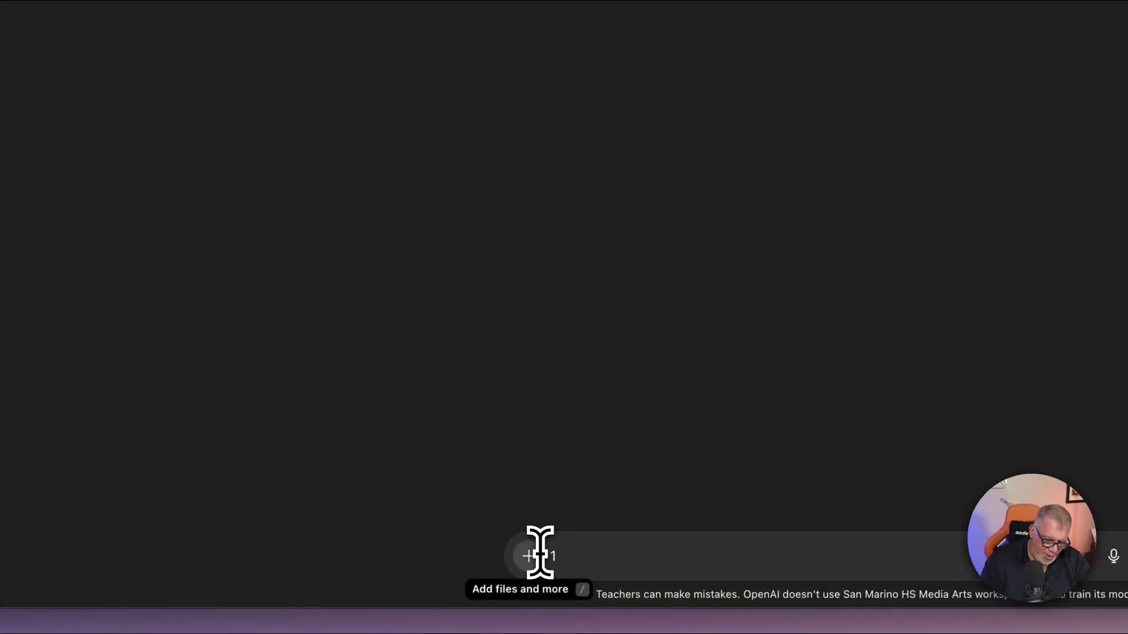
type(". confi")
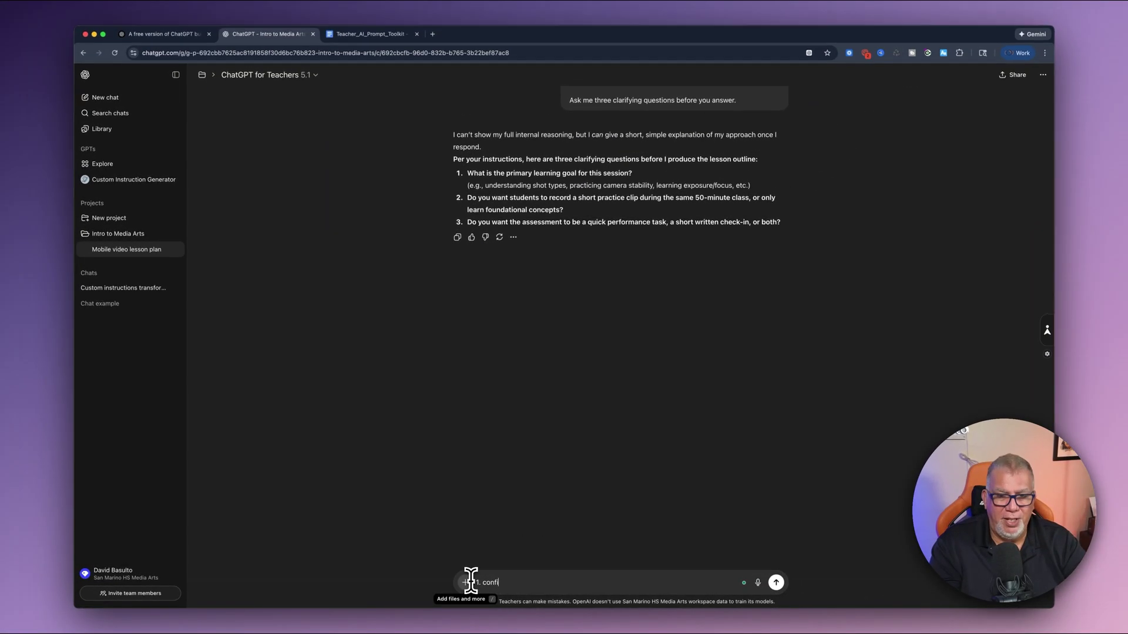
type("nence in creating video content with mobile de")
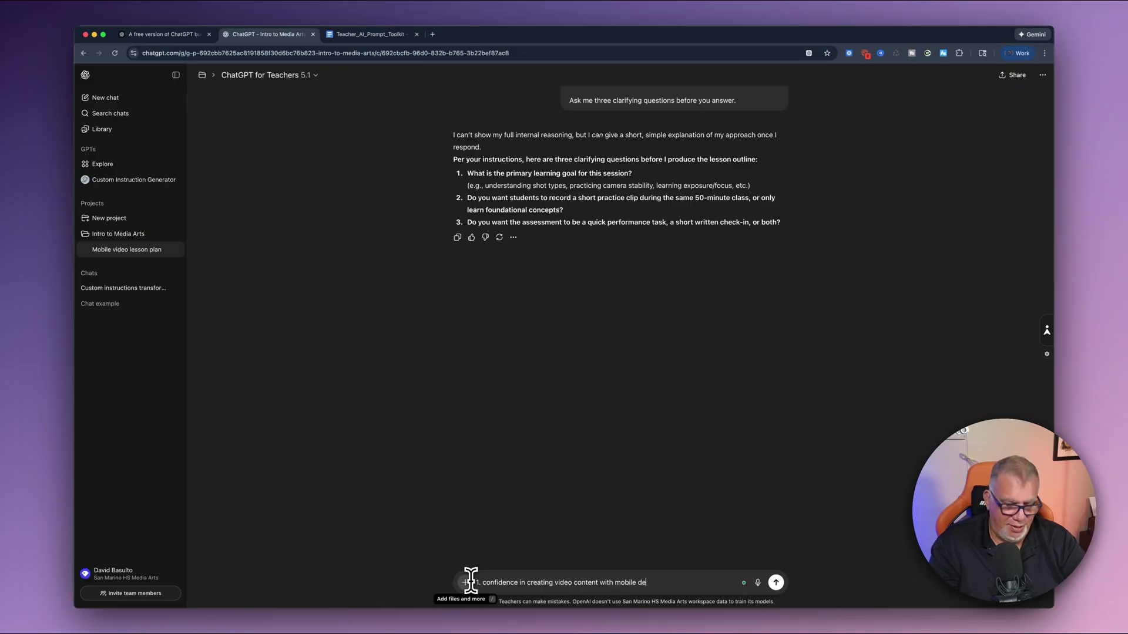
type("vices.")
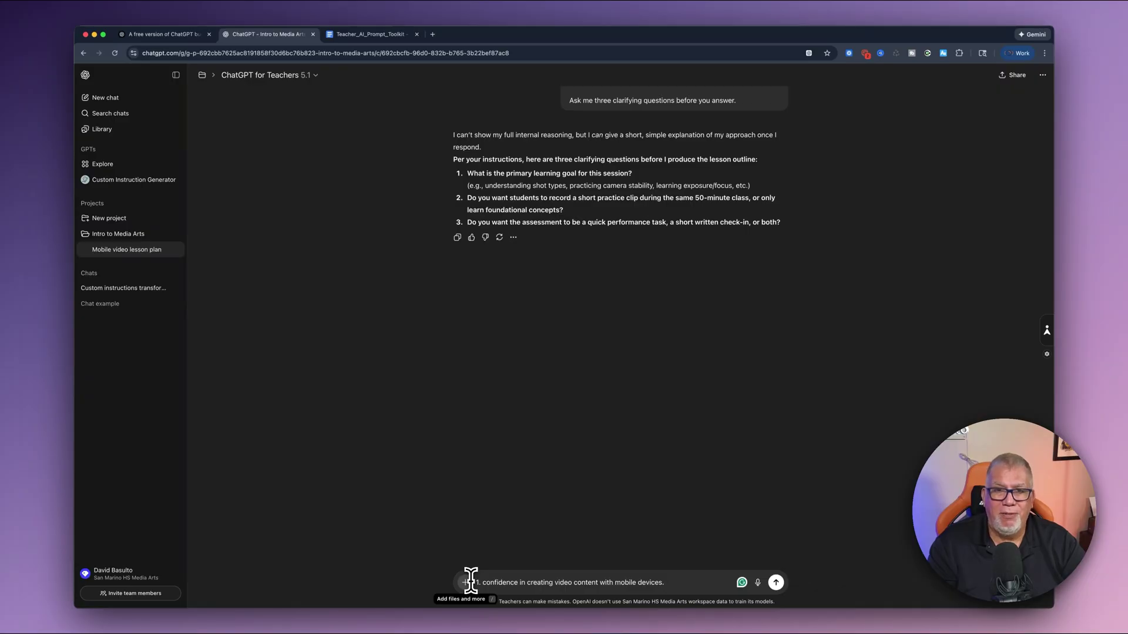
type("oun")
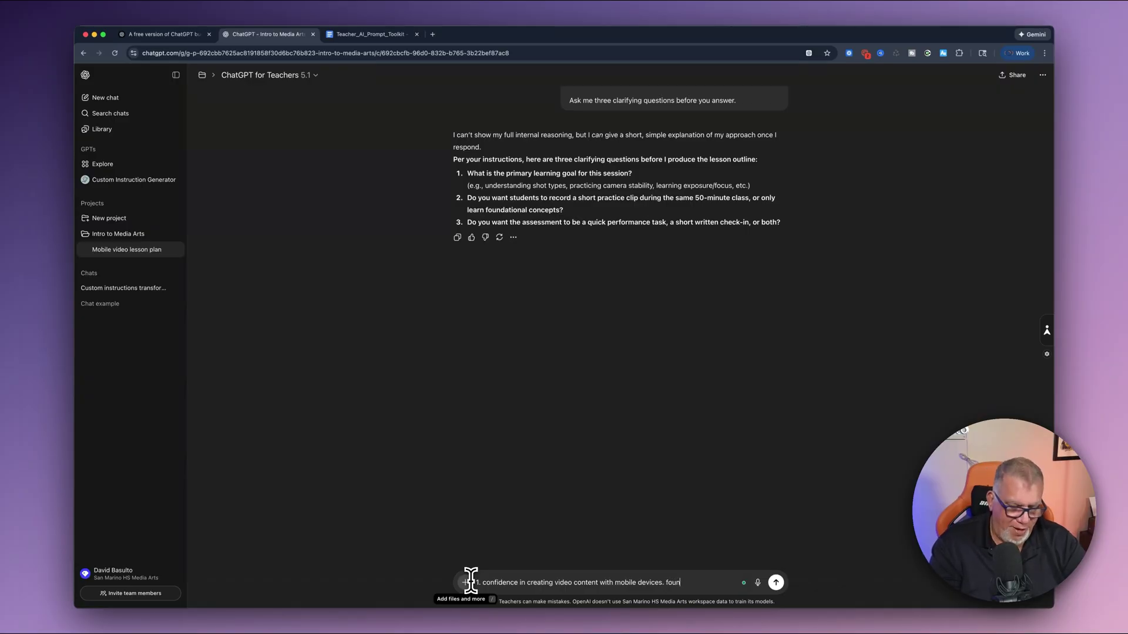
type("dational concepts 3")
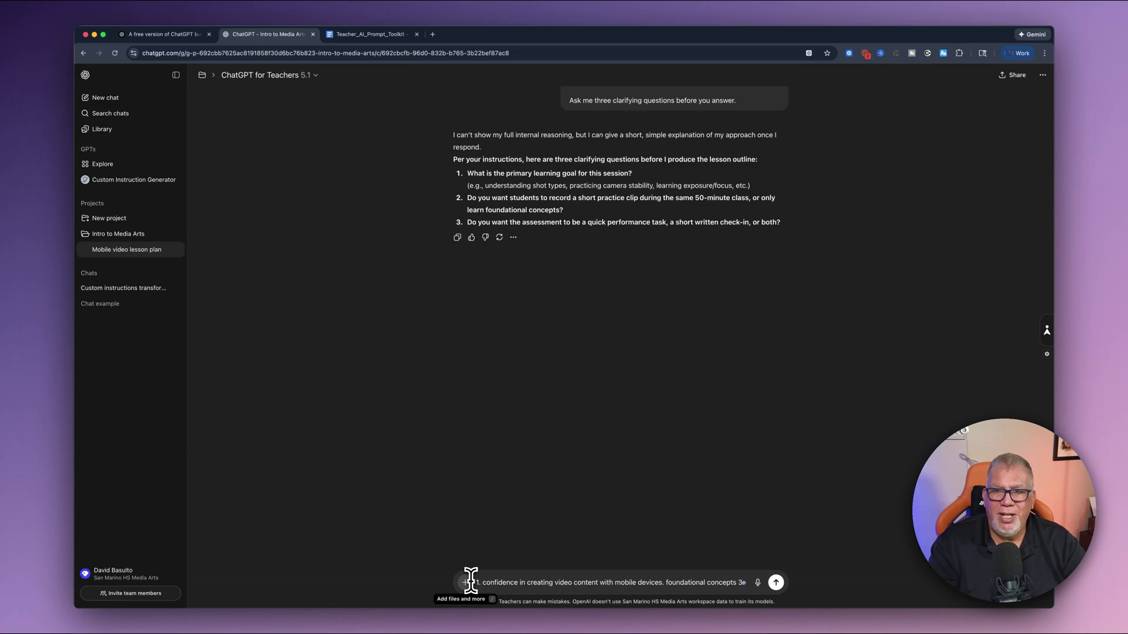
type(". both")
key("Return")
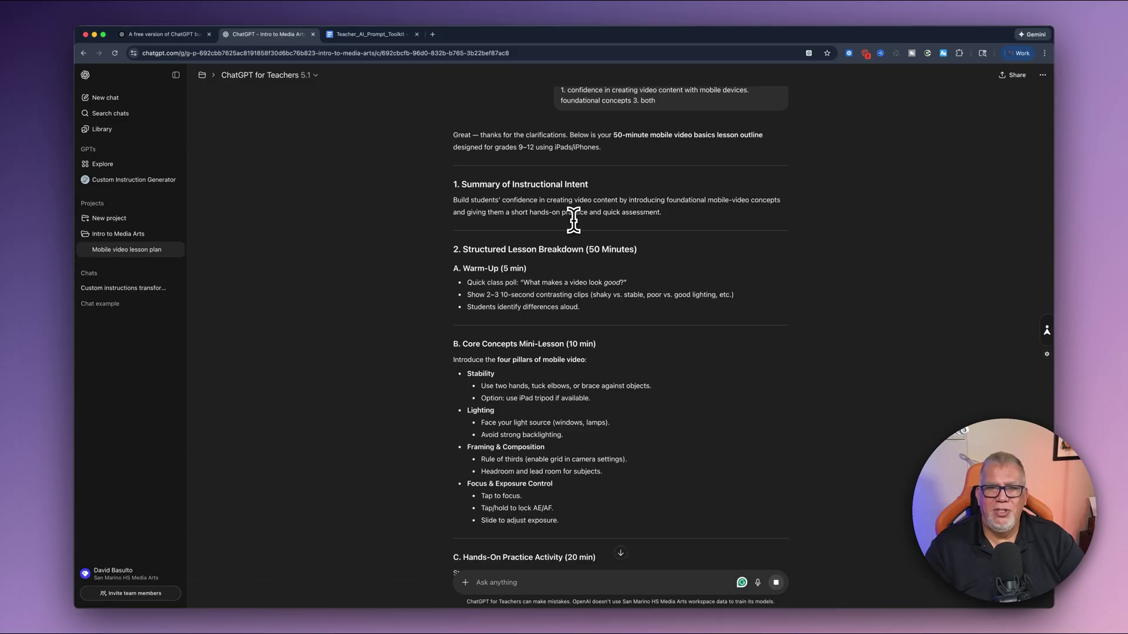
Scroll through the finished outline to the reflection prompts and the handout or slide offers.
scroll(567, 232, "down", 1)
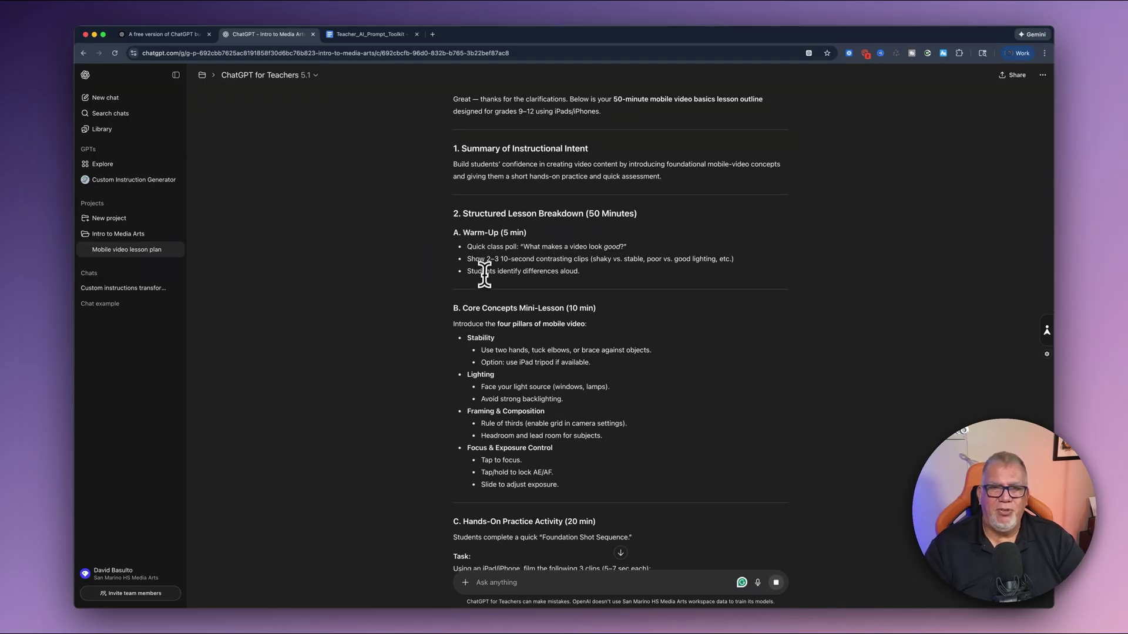
scroll(479, 288, "down", 2)
scroll(481, 294, "down", 8)
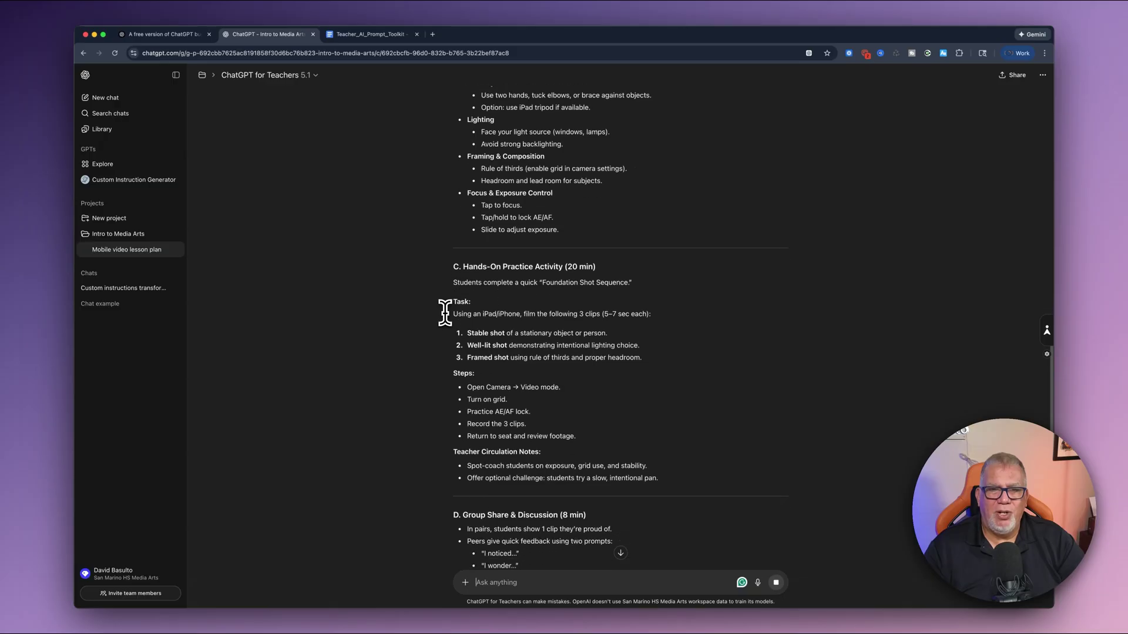
scroll(445, 311, "down", 2)
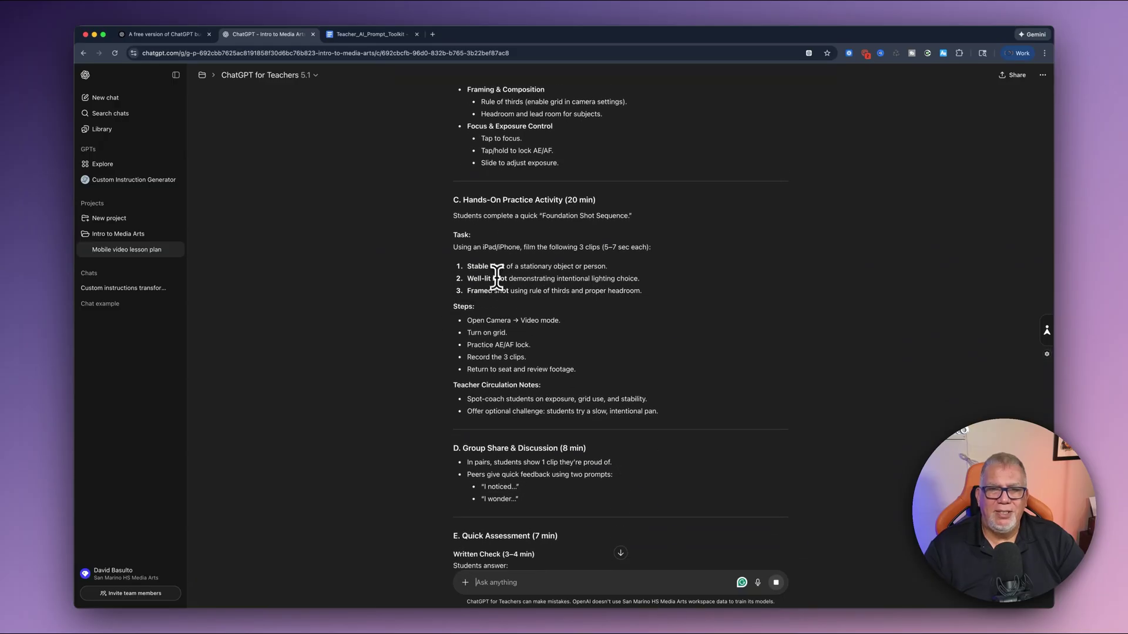
scroll(447, 350, "down", 8)
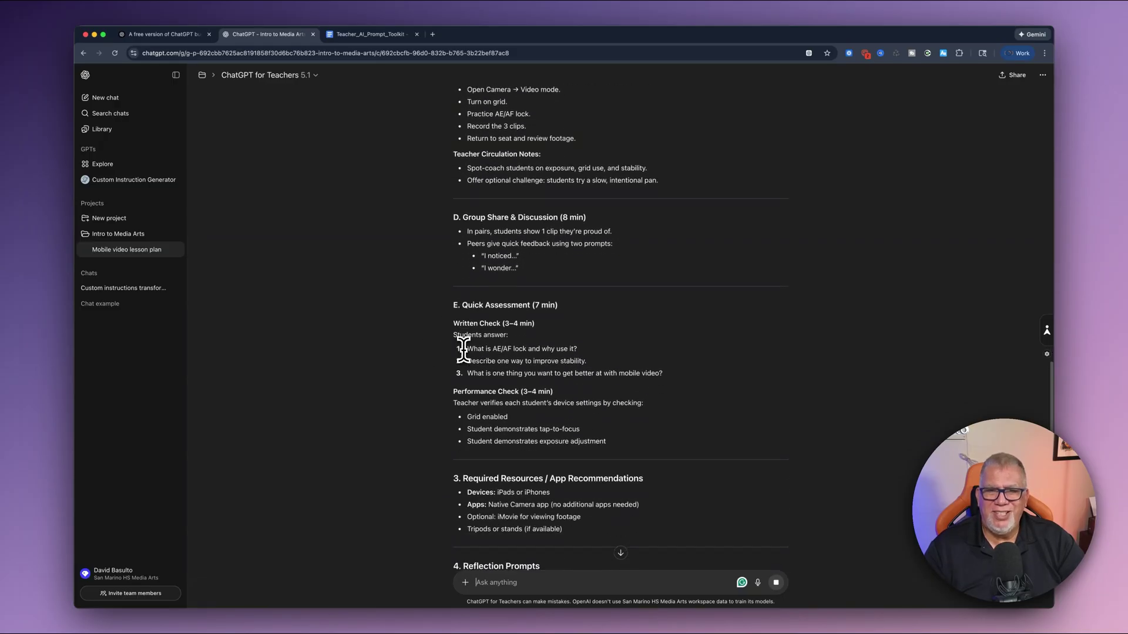
scroll(463, 350, "down", 5)
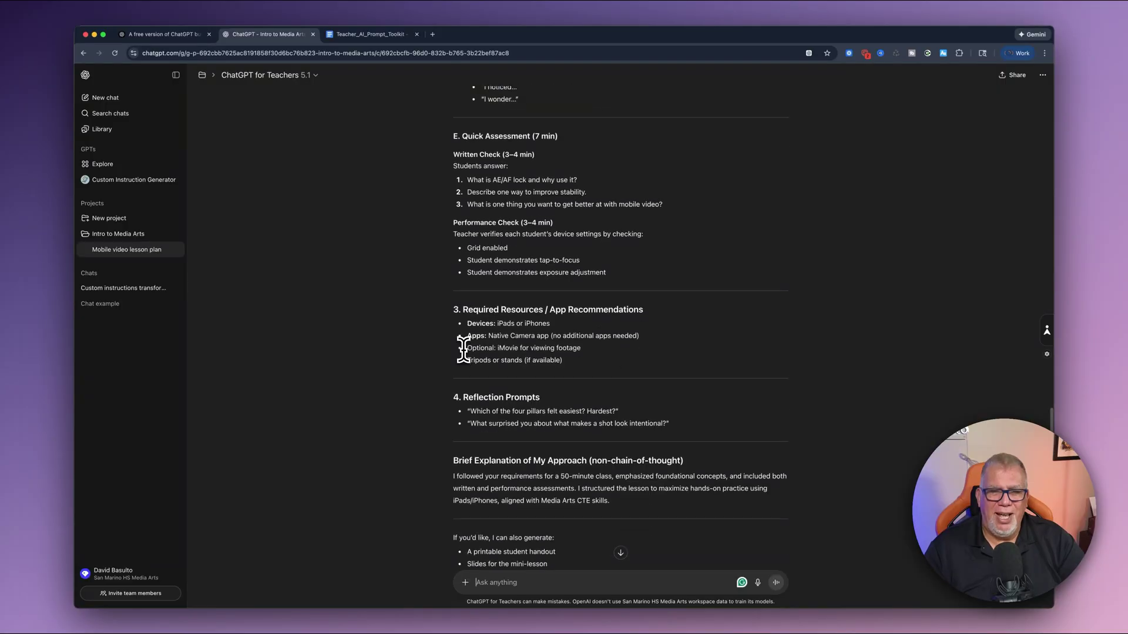
scroll(463, 350, "down", 1)
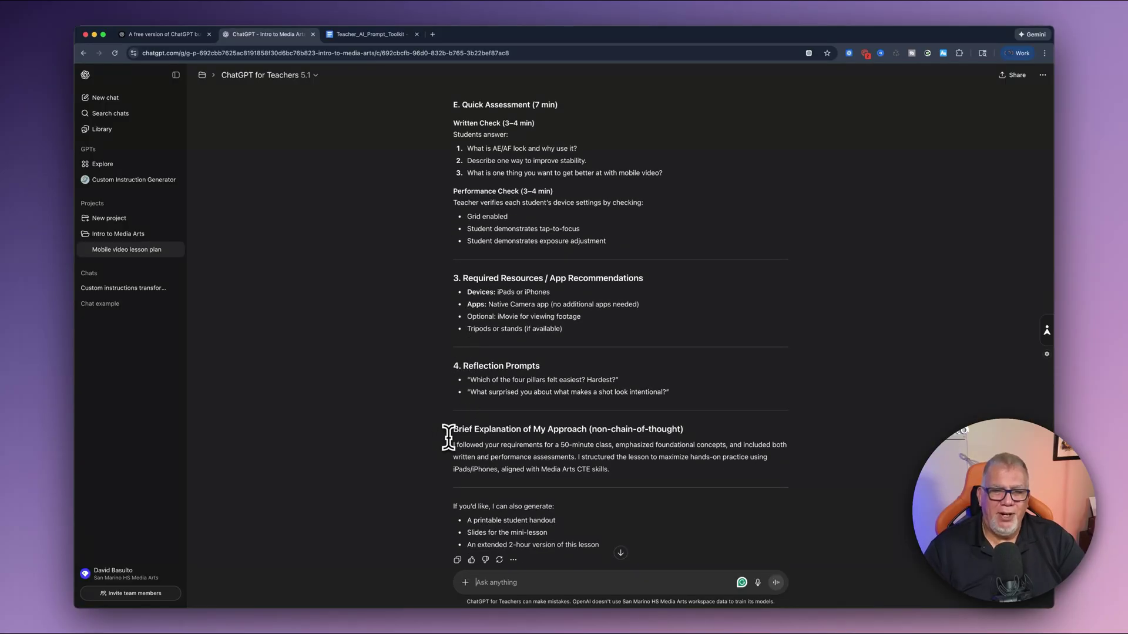
scroll(456, 433, "down", 1)
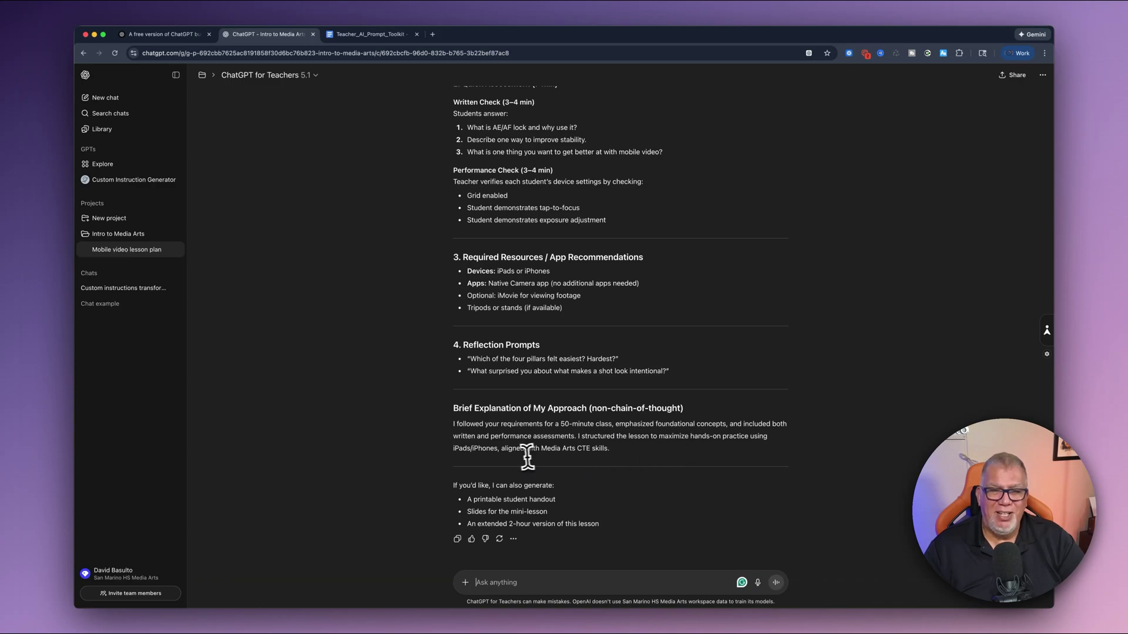
scroll(591, 456, "down", 1)
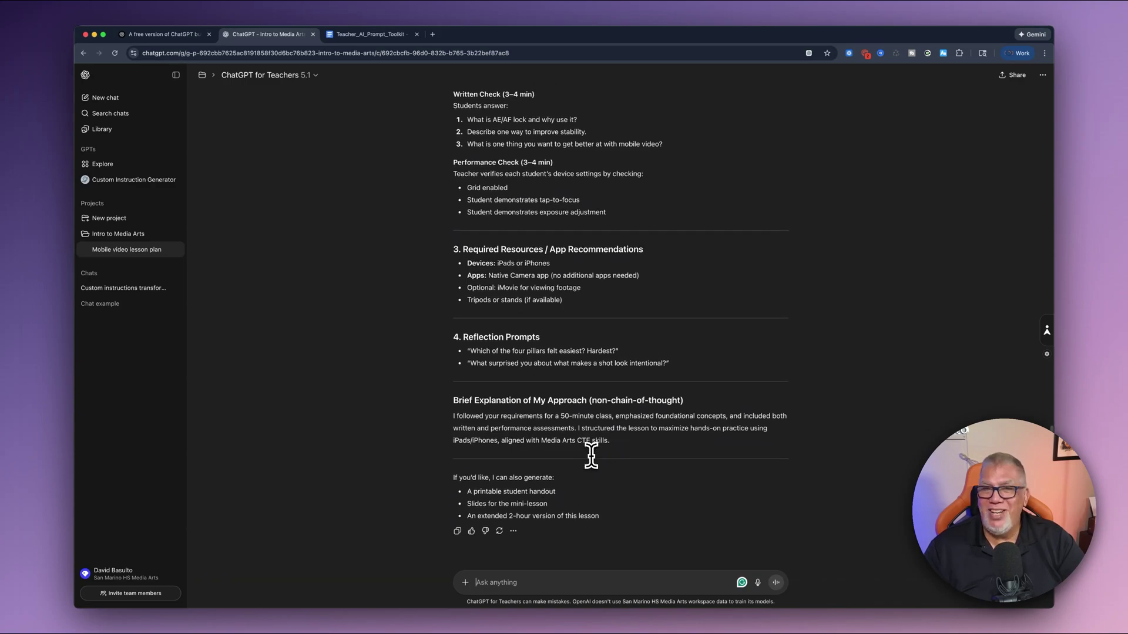
scroll(591, 455, "down", 3)
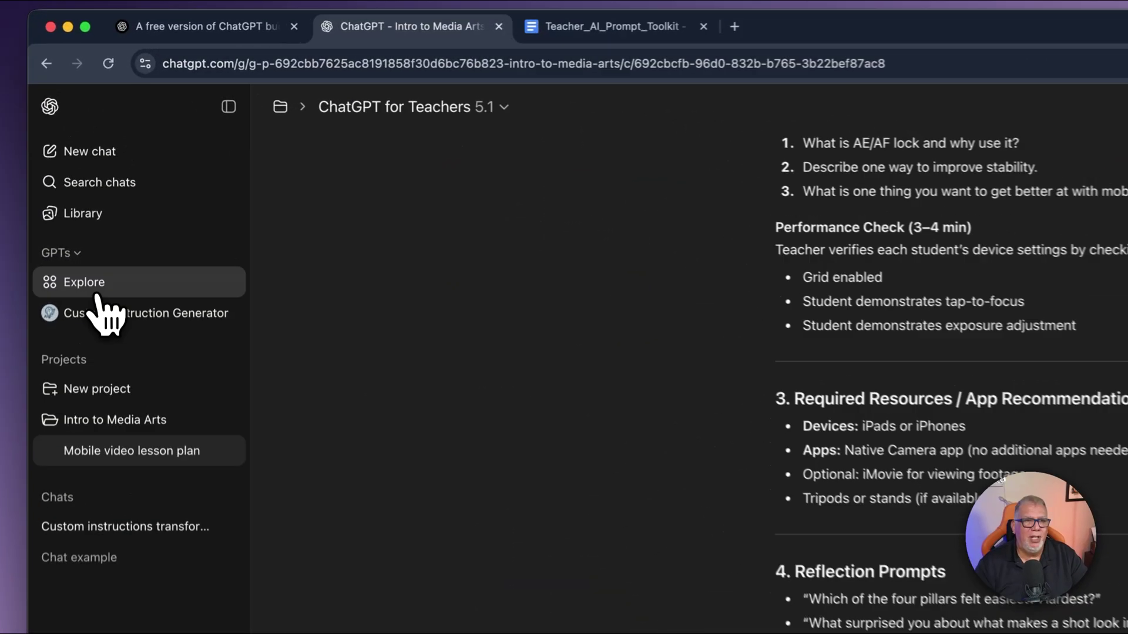
Go to the Explore GPTs gallery and start a new custom GPT in the builder.
left_click(107, 168)
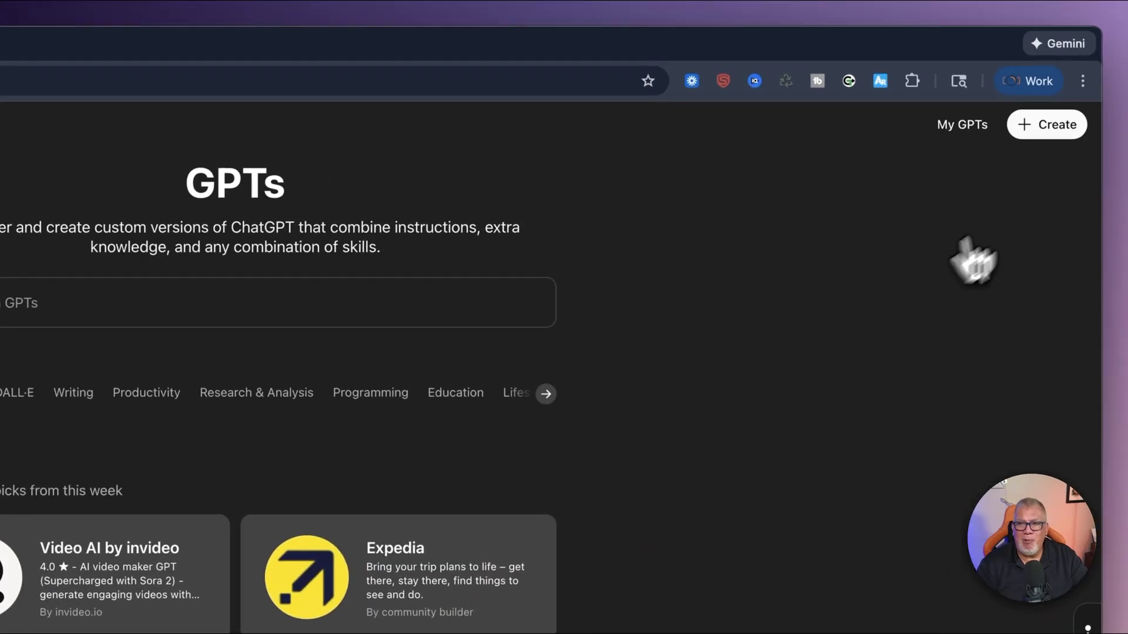
left_click(1047, 132)
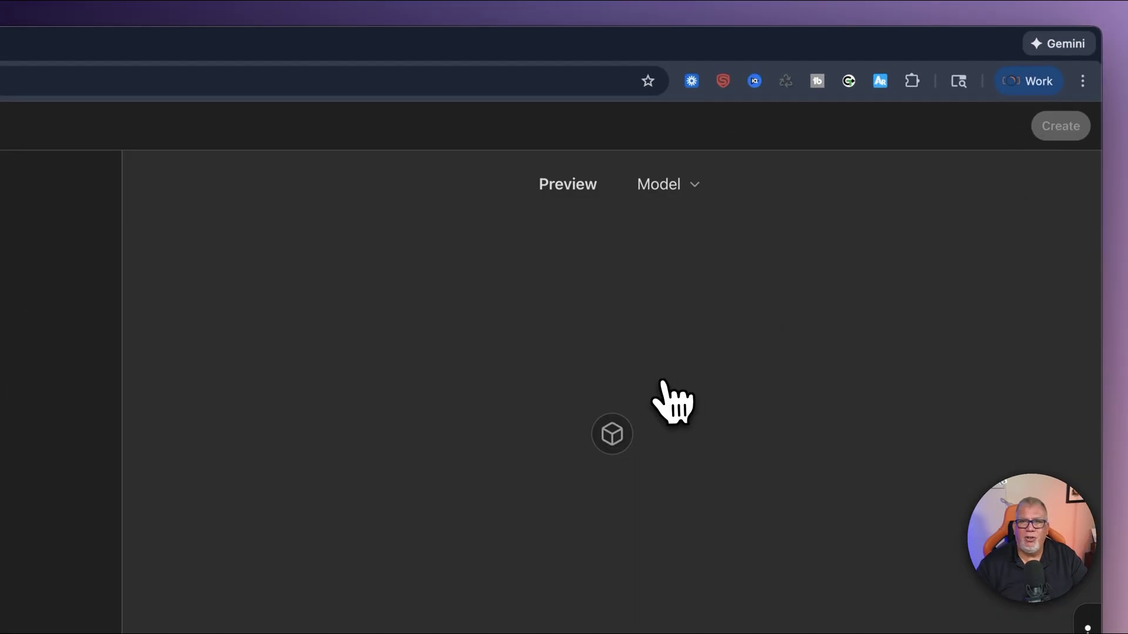